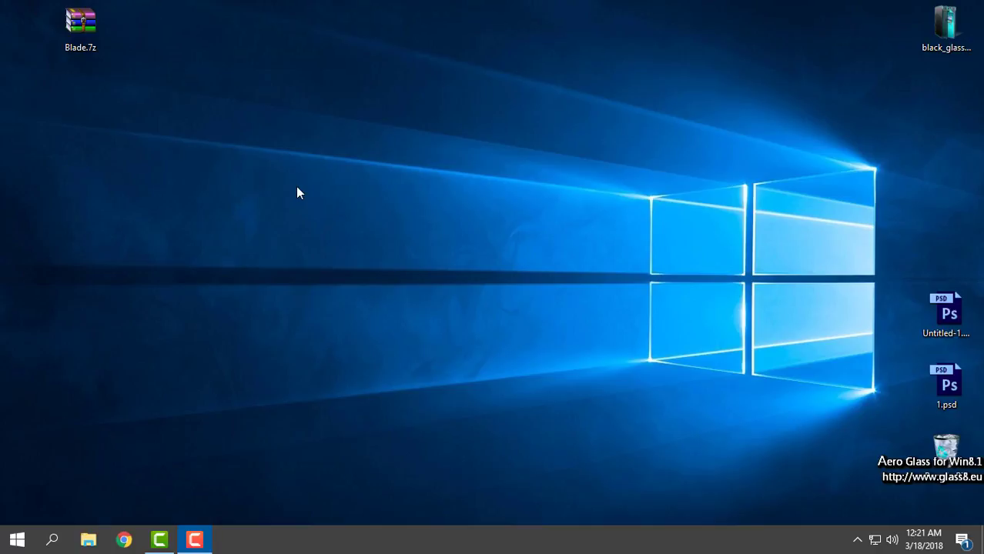
Select the Blade.7z archive on the desktop.
{"action": "left_click", "coordinate": [77, 49]}
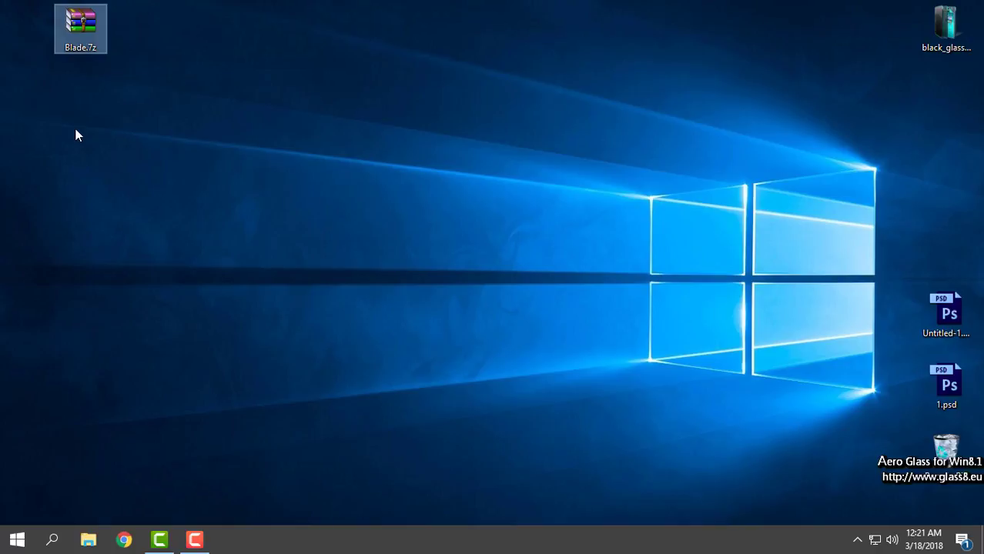
Open File Explorer on Quick access, move the window, then close it.
{"action": "left_click", "coordinate": [88, 540]}
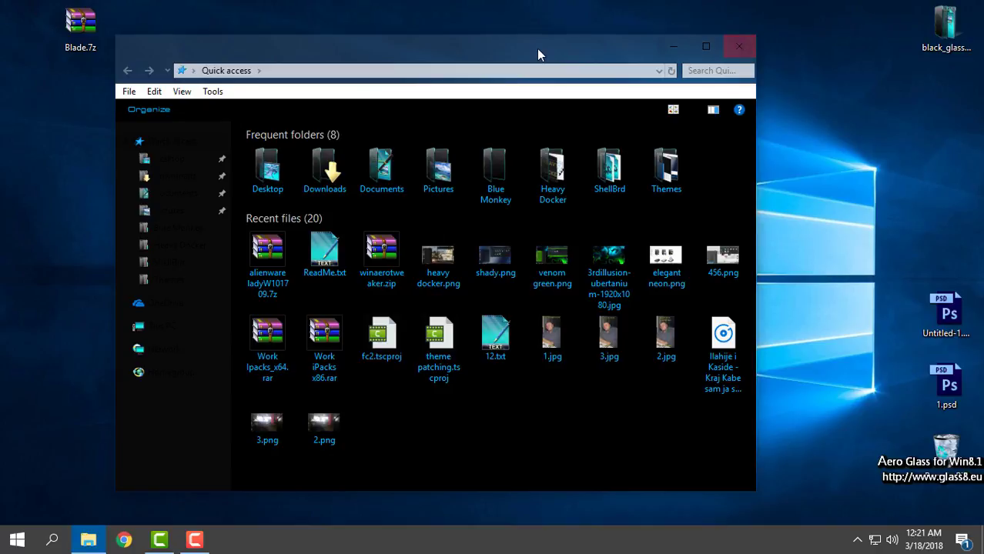
{"action": "left_click_drag", "start_coordinate": [540, 56], "coordinate": [573, 71]}
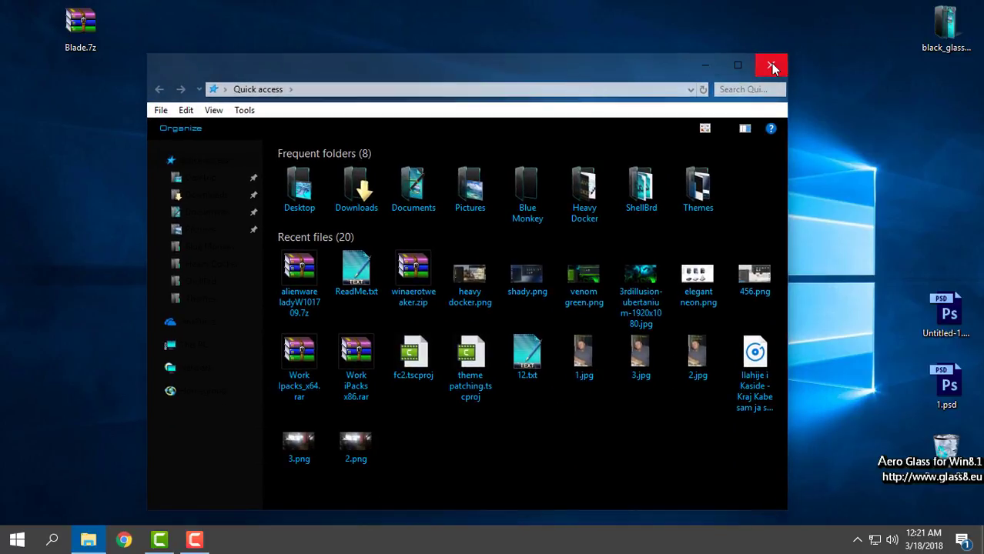
{"action": "left_click", "coordinate": [771, 66]}
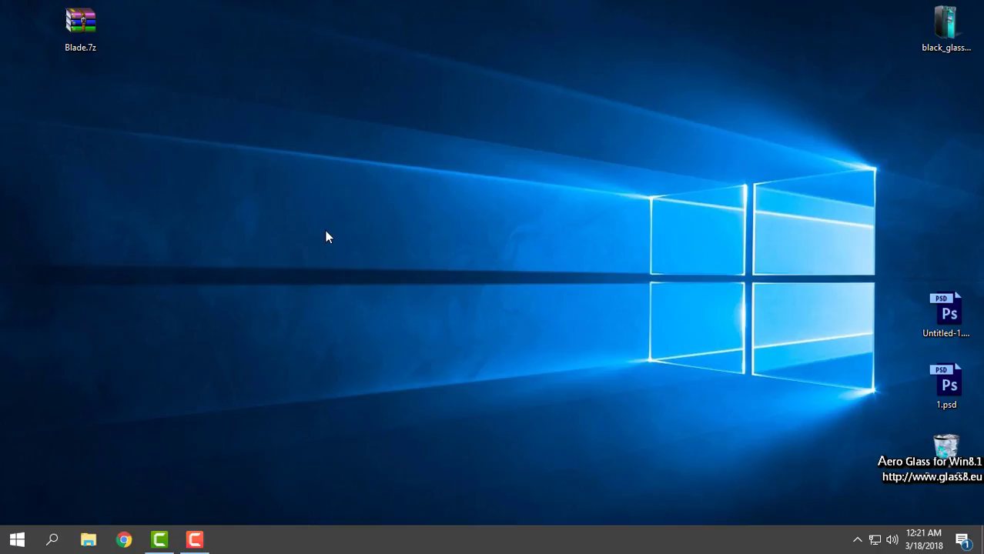
Refresh the desktop twice from its context menu.
{"action": "right_click", "coordinate": [273, 240]}
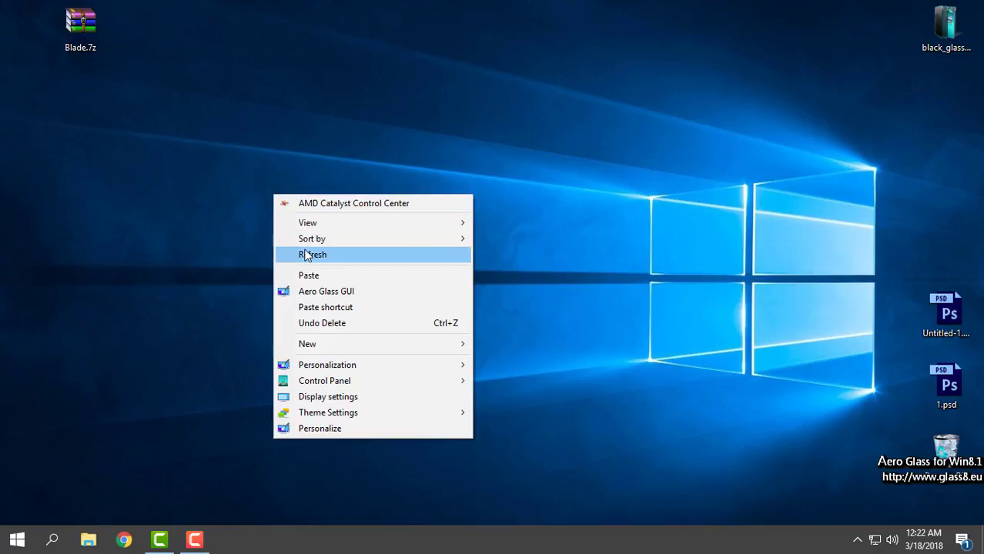
{"action": "left_click", "coordinate": [308, 254]}
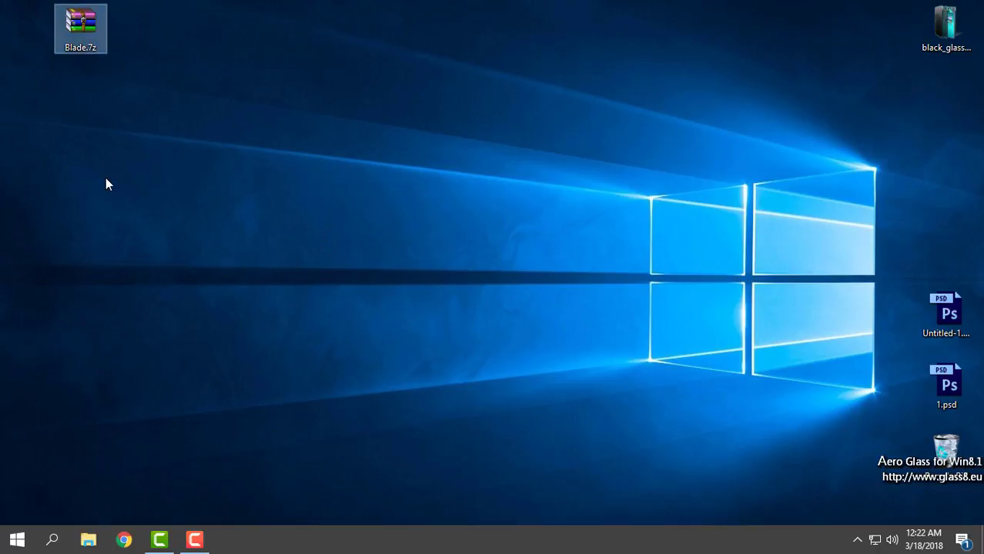
{"action": "right_click", "coordinate": [240, 83]}
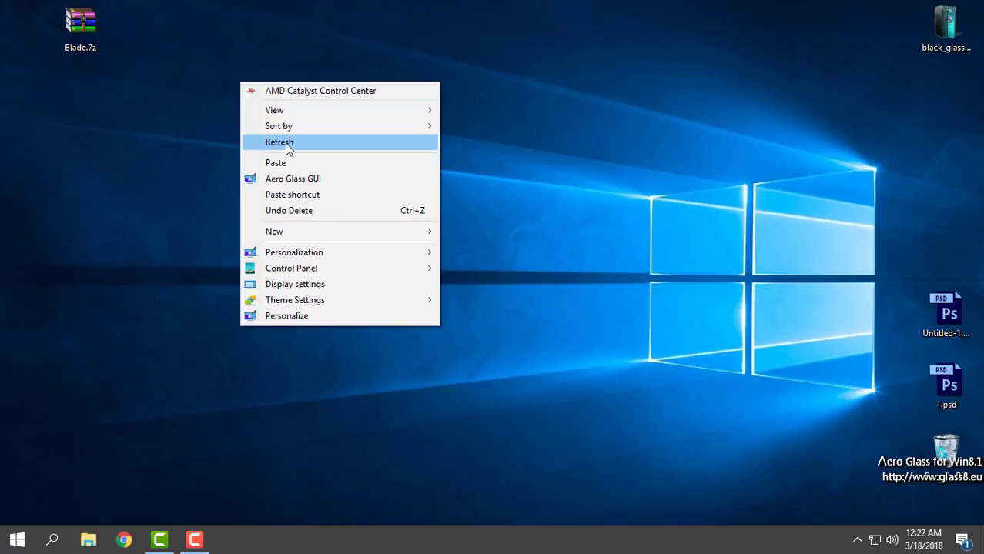
{"action": "left_click", "coordinate": [287, 145]}
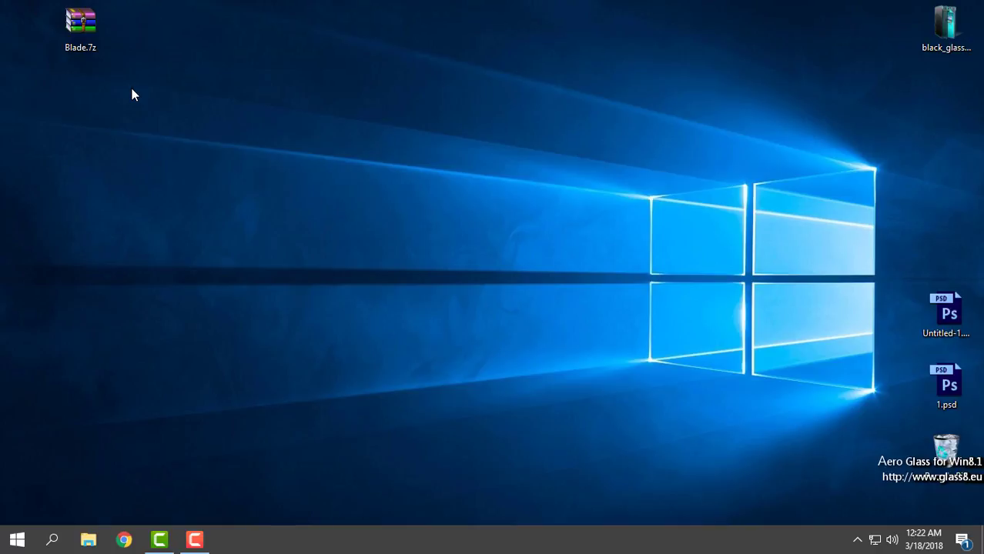
Reopen File Explorer, reposition the window and close it again.
{"action": "left_click", "coordinate": [88, 540]}
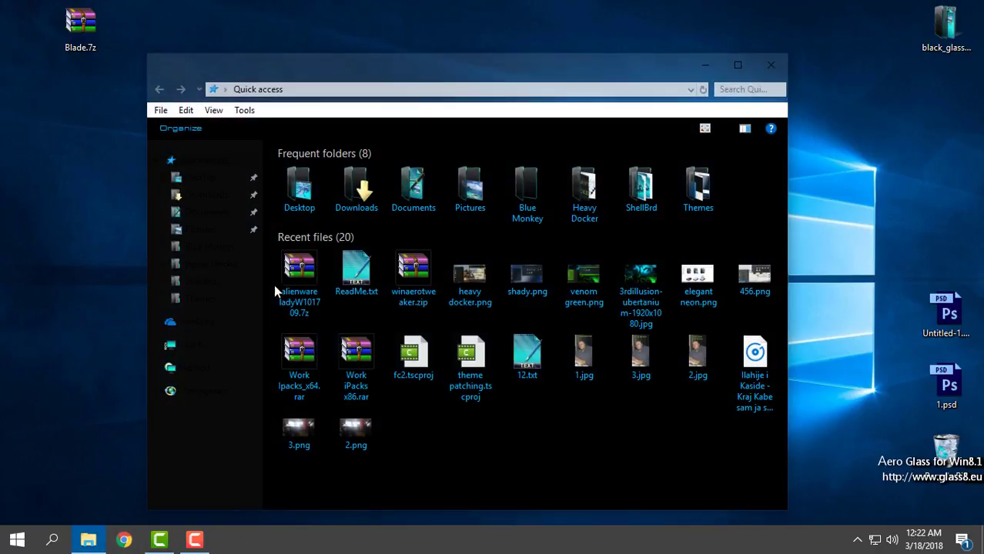
{"action": "left_click_drag", "start_coordinate": [527, 73], "coordinate": [498, 113]}
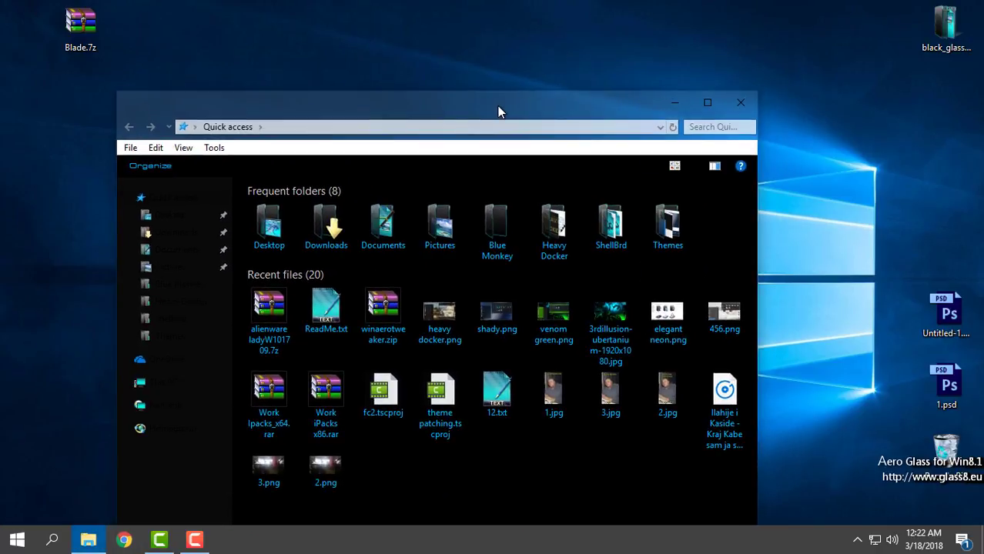
{"action": "left_click", "coordinate": [740, 103]}
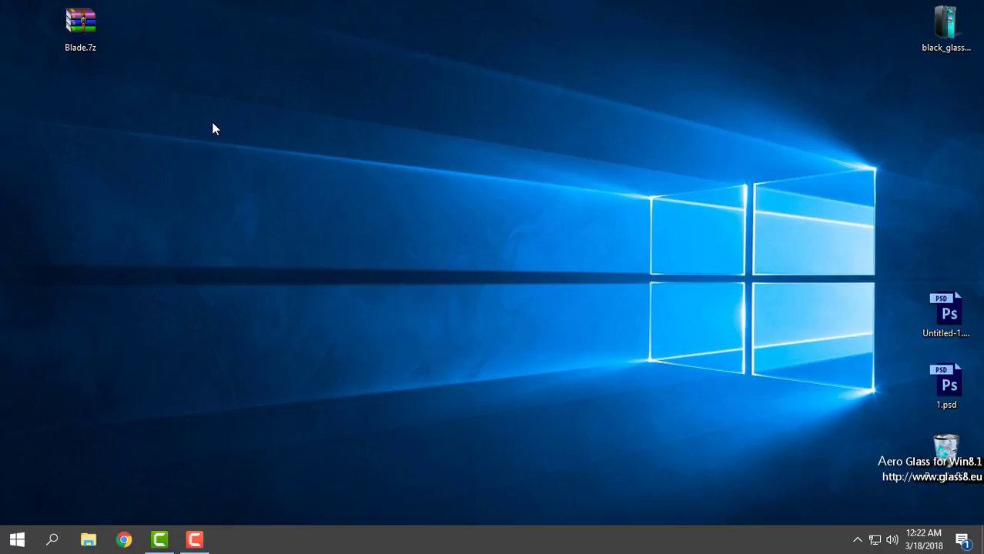
Extract Blade.7z to a Blade folder on the desktop and open it.
{"action": "right_click", "coordinate": [67, 20]}
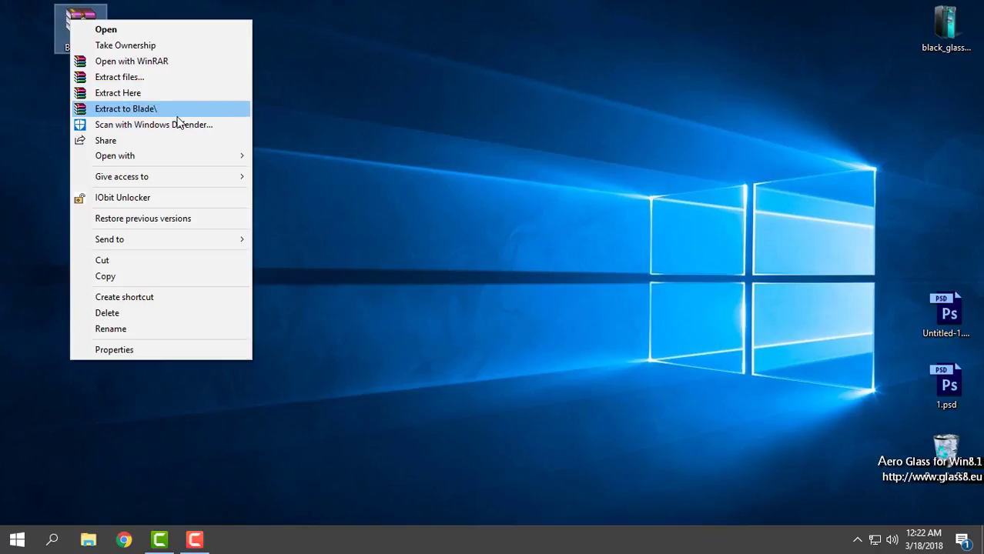
{"action": "left_click", "coordinate": [148, 112]}
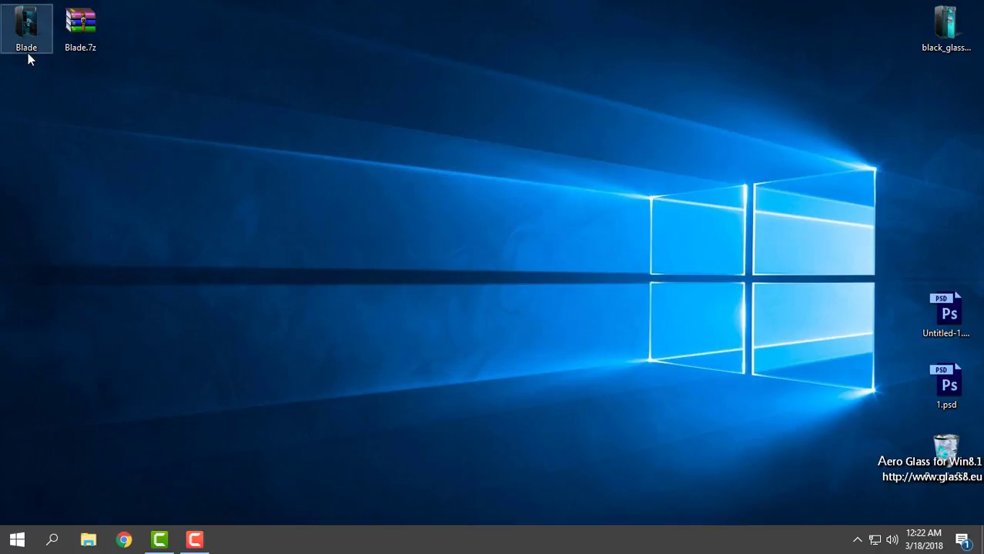
{"action": "double_click", "coordinate": [24, 50]}
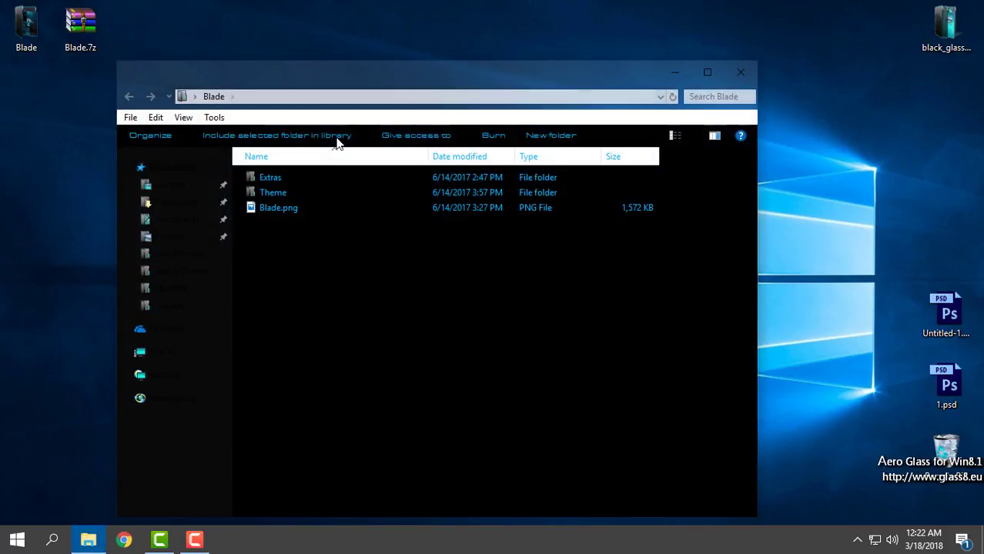
Open Extras maximized, look inside Black Glass Enhanced v0.5, then return to Extras.
{"action": "left_click", "coordinate": [271, 179]}
{"action": "key", "text": "Return"}
{"action": "left_click", "coordinate": [707, 73]}
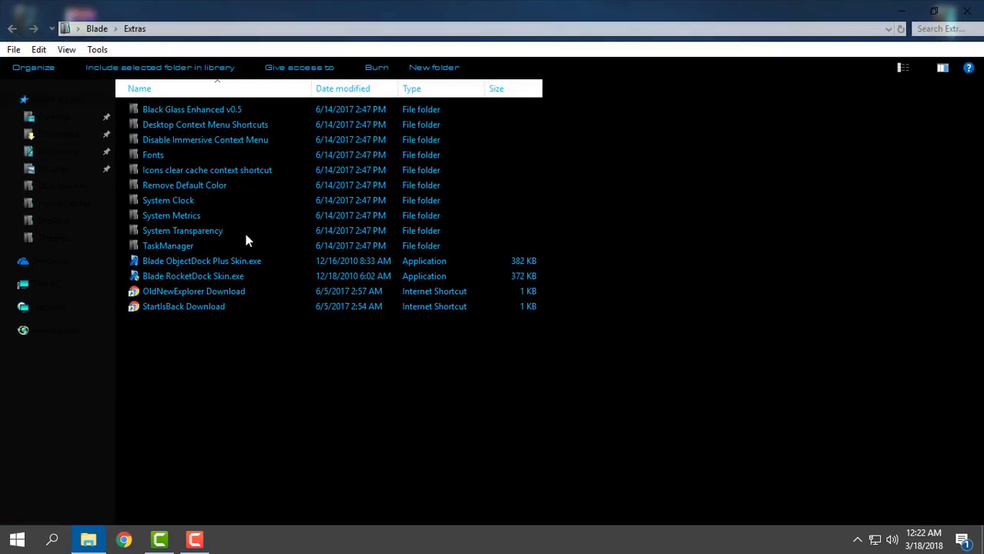
{"action": "left_click", "coordinate": [218, 112]}
{"action": "double_click", "coordinate": [197, 111]}
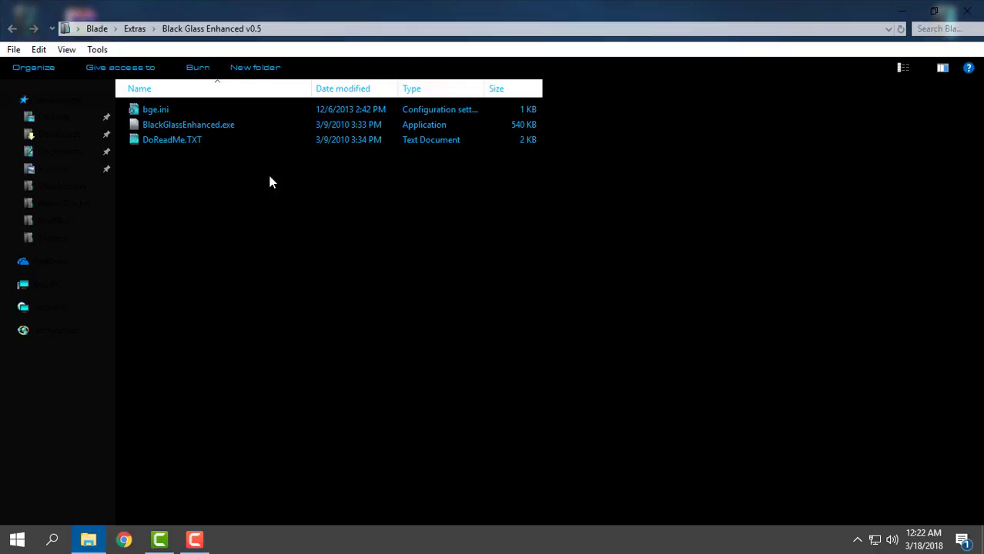
{"action": "left_click", "coordinate": [11, 28]}
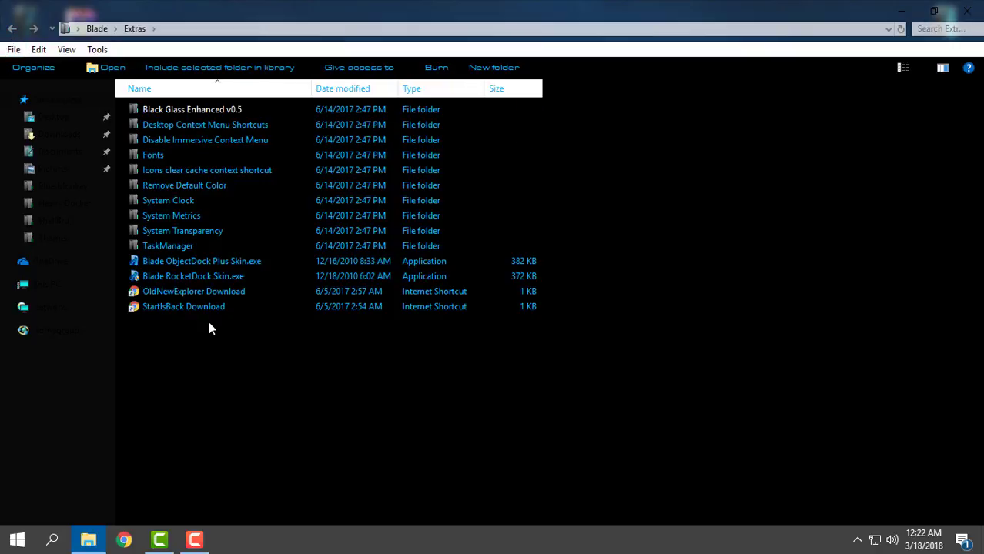
{"action": "double_click", "coordinate": [175, 126]}
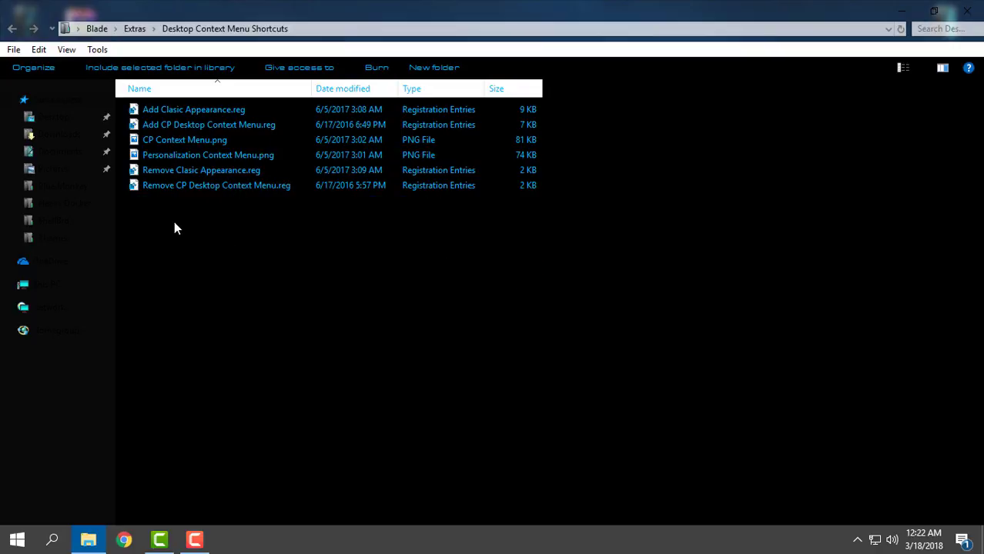
{"action": "left_click", "coordinate": [191, 112]}
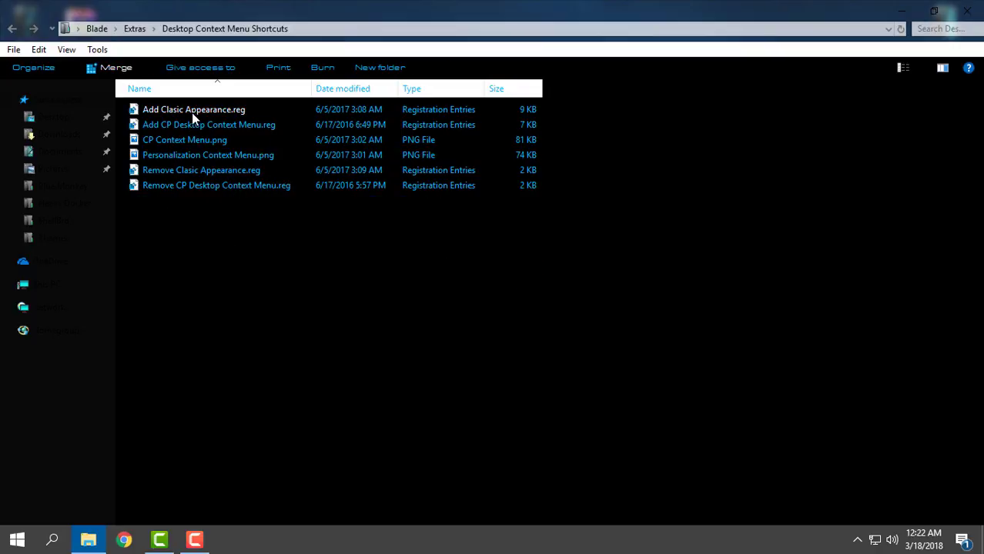
{"action": "left_click", "coordinate": [174, 128]}
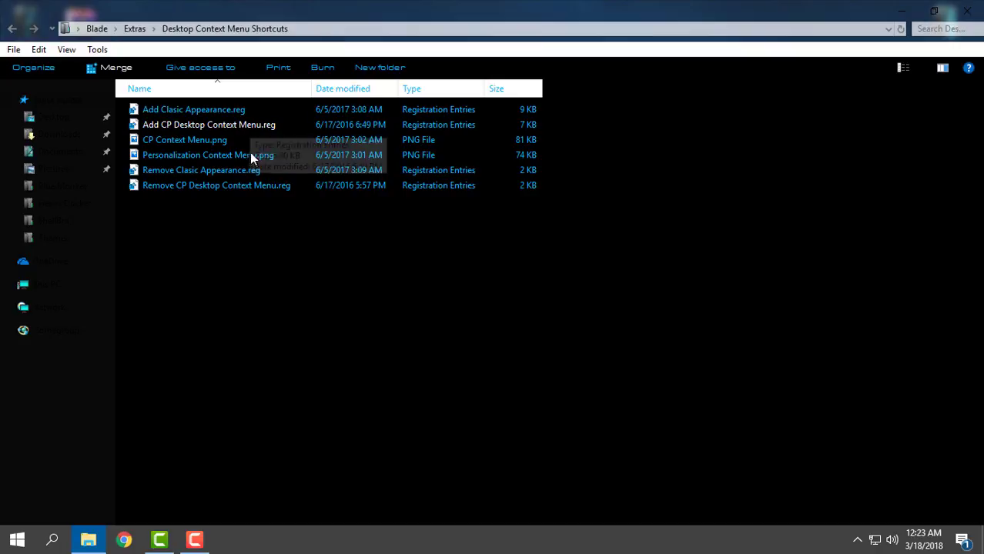
{"action": "left_click", "coordinate": [906, 15]}
{"action": "right_click", "coordinate": [398, 173]}
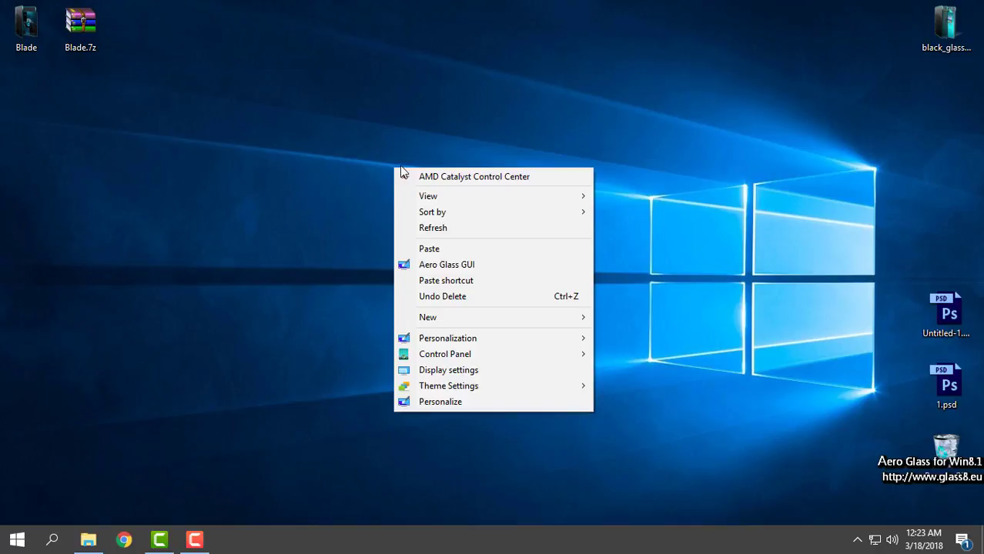
{"action": "mouse_move", "coordinate": [479, 341]}
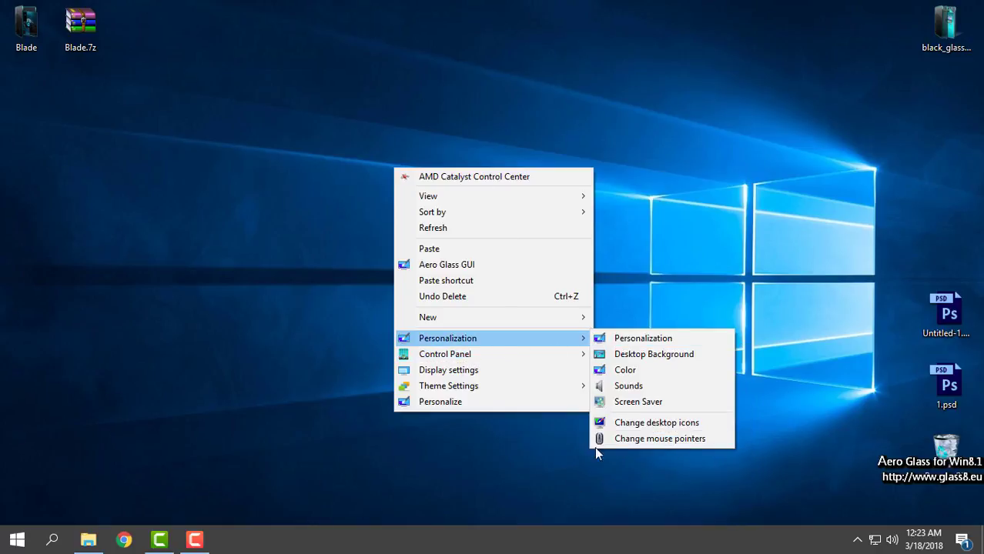
{"action": "left_click", "coordinate": [94, 475]}
{"action": "left_click", "coordinate": [89, 539]}
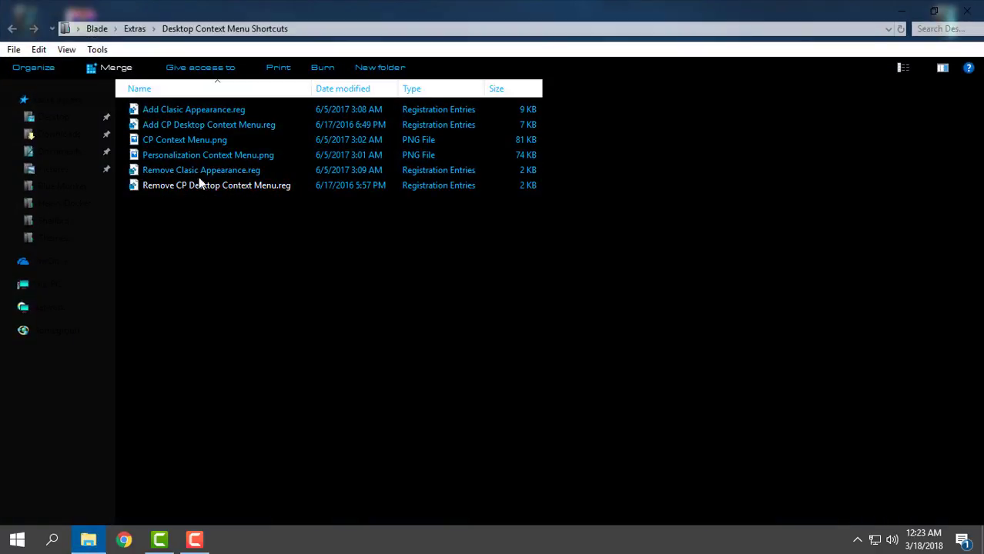
{"action": "left_click", "coordinate": [12, 29]}
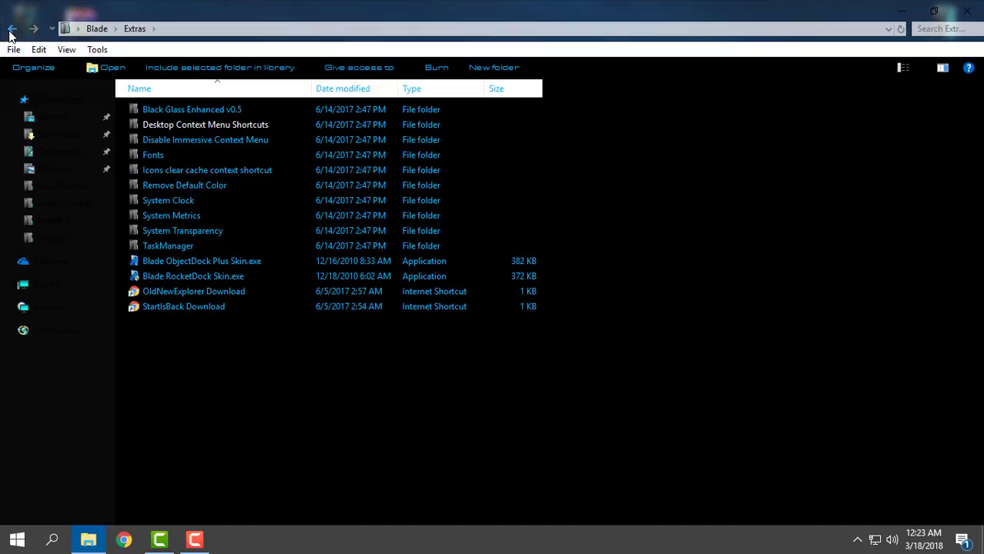
Open the Disable Immersive Context Menu folder and select its .reg file.
{"action": "double_click", "coordinate": [153, 141]}
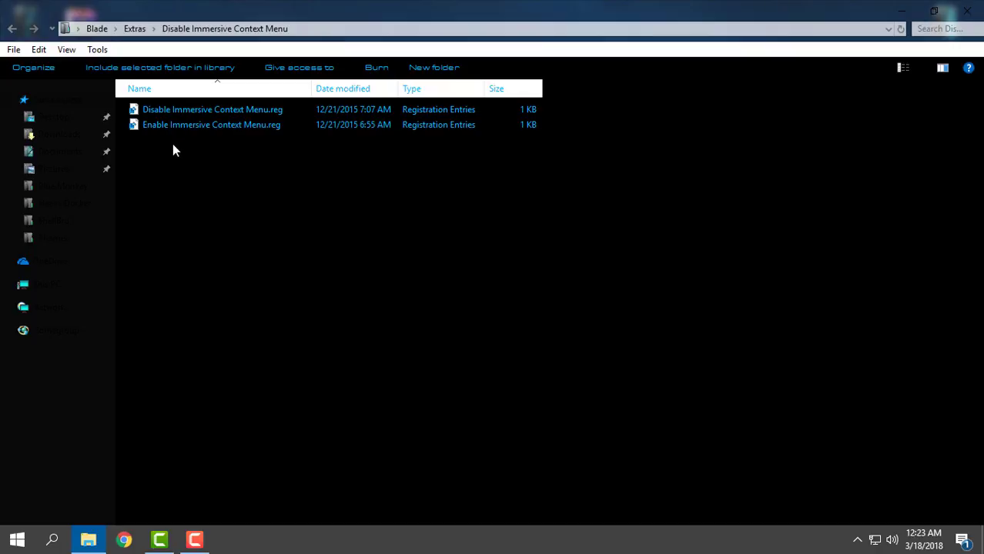
{"action": "left_click", "coordinate": [204, 113]}
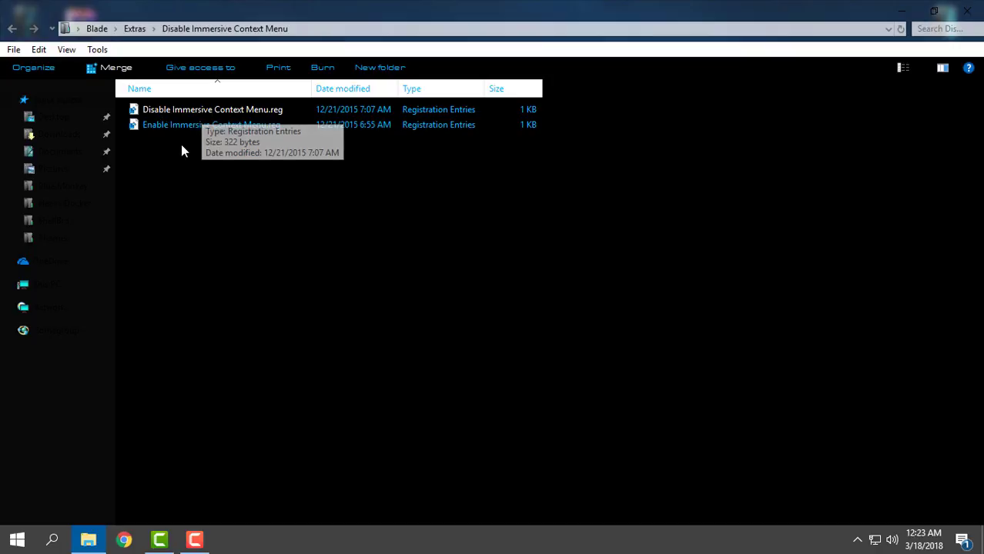
{"action": "left_click", "coordinate": [181, 144]}
{"action": "left_click", "coordinate": [181, 111]}
Merge Disable Immersive Context Menu.reg into the registry, confirm, and go back to Extras.
{"action": "right_click", "coordinate": [178, 109]}
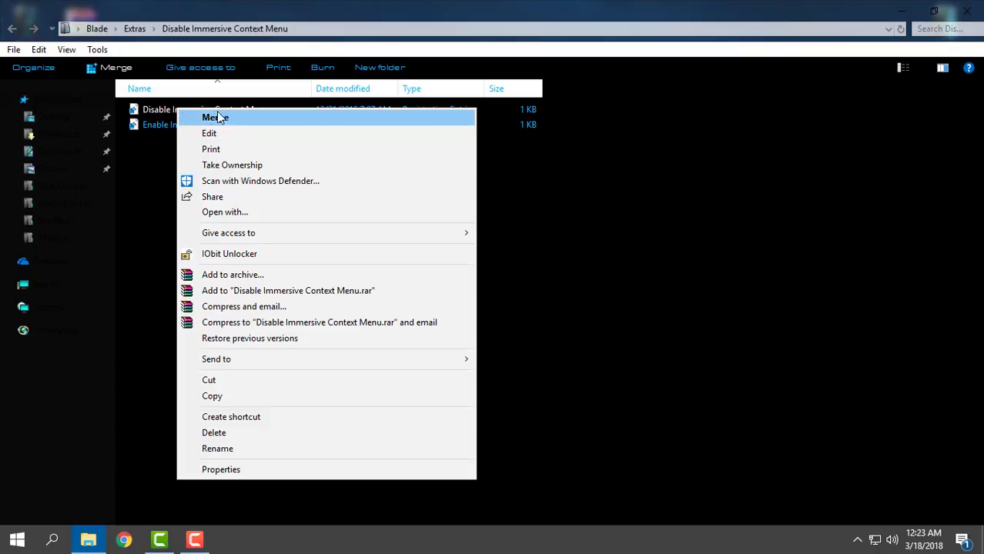
{"action": "left_click", "coordinate": [323, 117]}
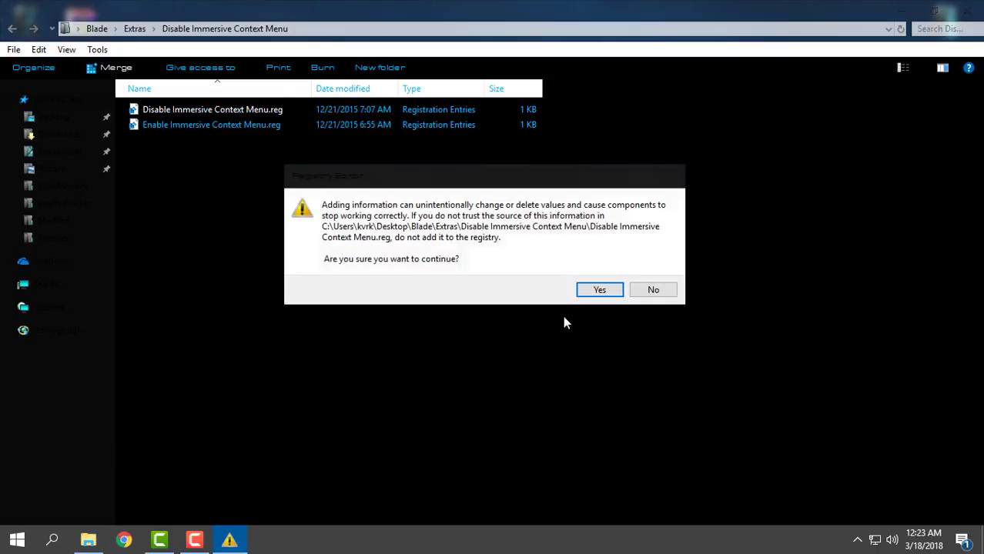
{"action": "left_click", "coordinate": [589, 288]}
{"action": "left_click", "coordinate": [643, 275]}
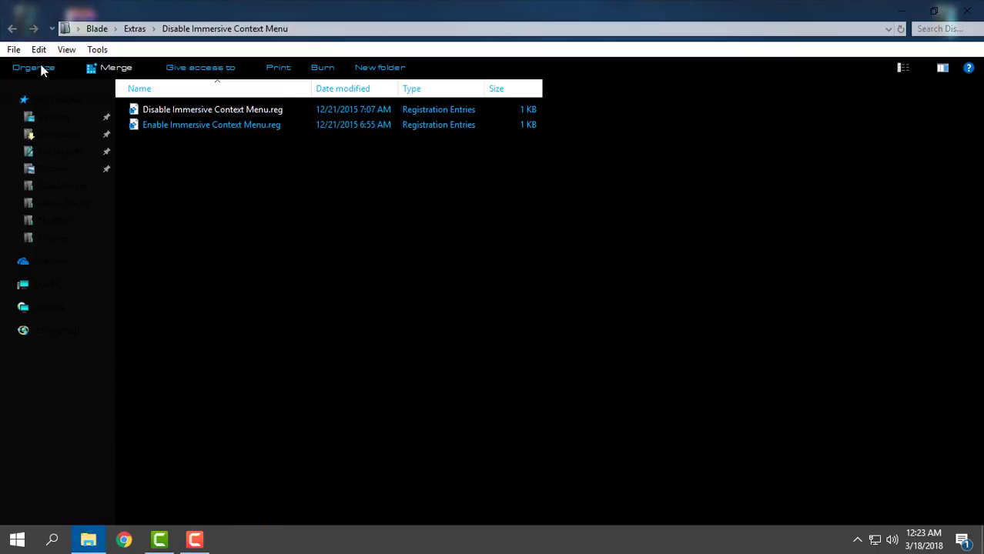
{"action": "left_click", "coordinate": [12, 28]}
Install the eight TrueType fonts from the Fonts folder, answering No for all existing duplicates.
{"action": "double_click", "coordinate": [155, 160]}
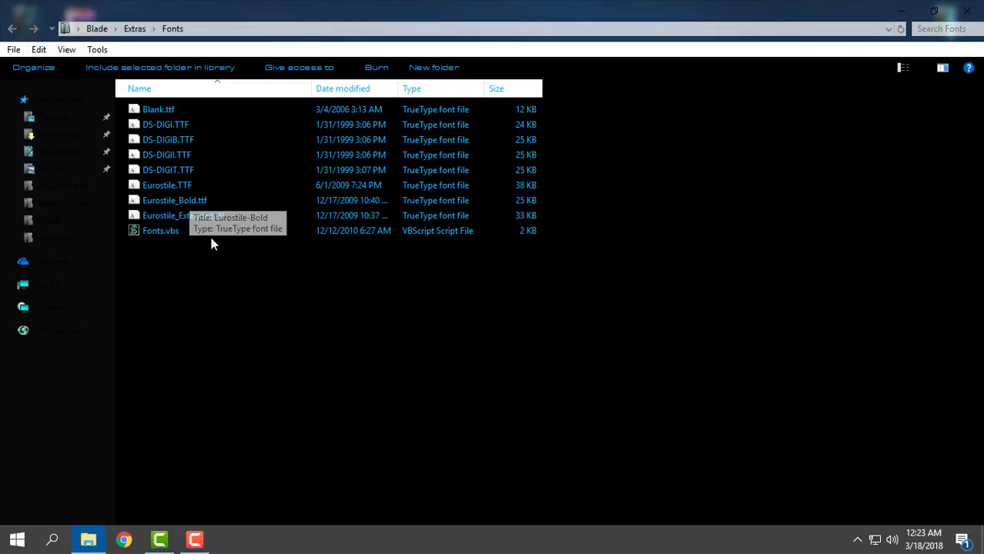
{"action": "left_click_drag", "start_coordinate": [121, 209], "coordinate": [248, 264]}
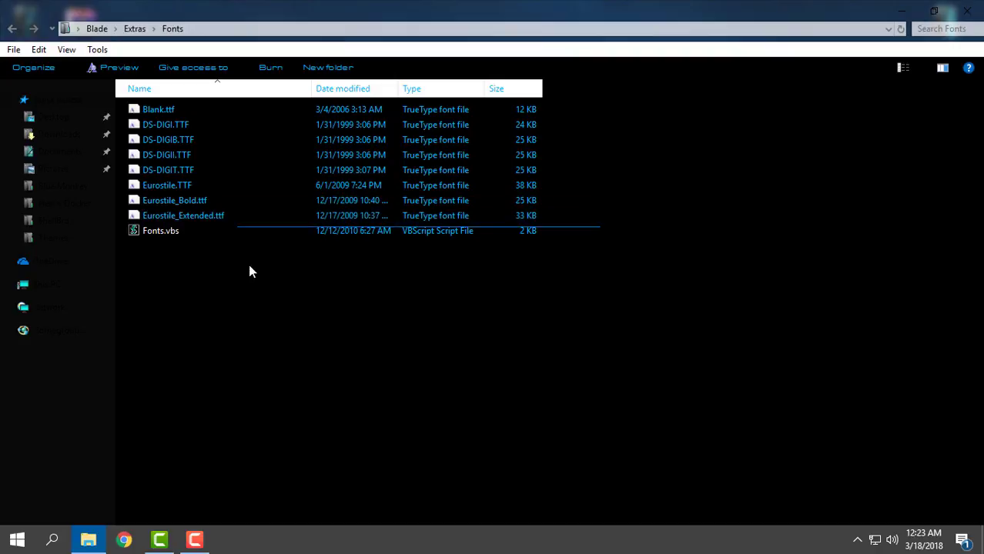
{"action": "left_click_drag", "start_coordinate": [123, 218], "coordinate": [305, 102]}
{"action": "right_click", "coordinate": [155, 113]}
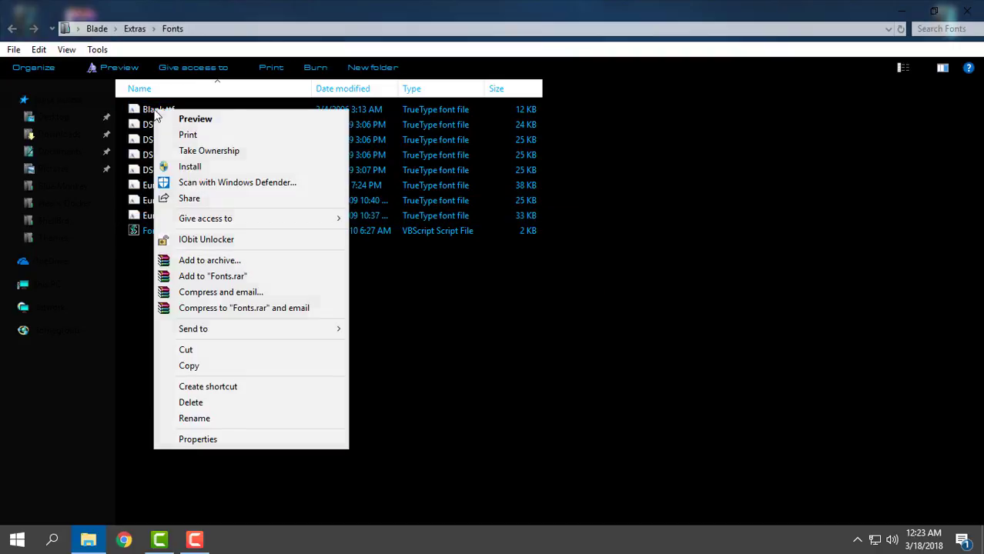
{"action": "left_click", "coordinate": [225, 165]}
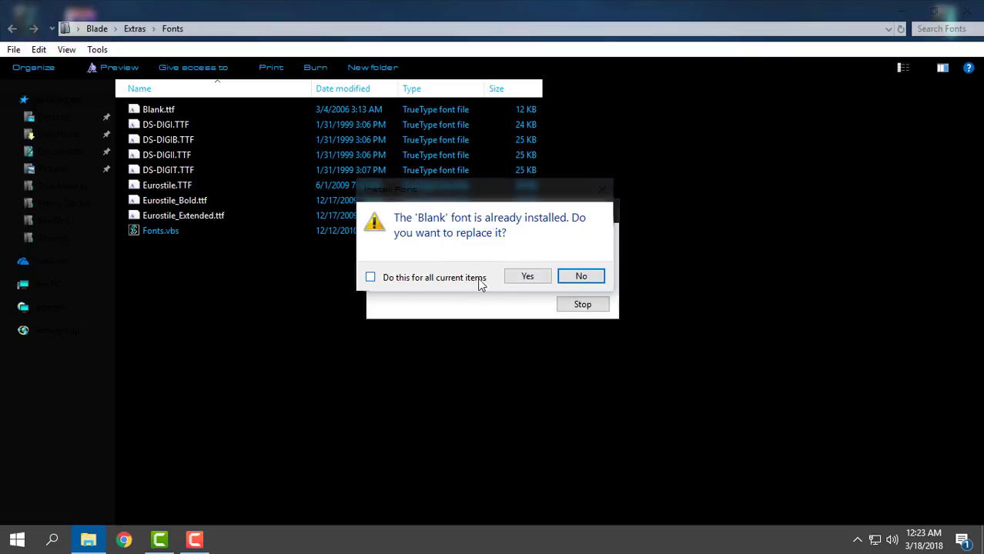
{"action": "left_click", "coordinate": [422, 280]}
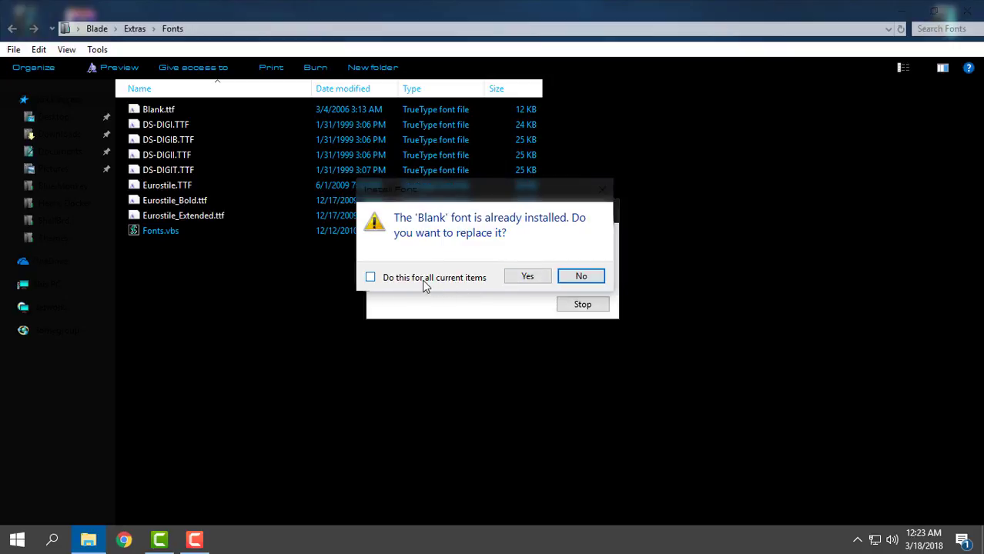
{"action": "left_click", "coordinate": [585, 277]}
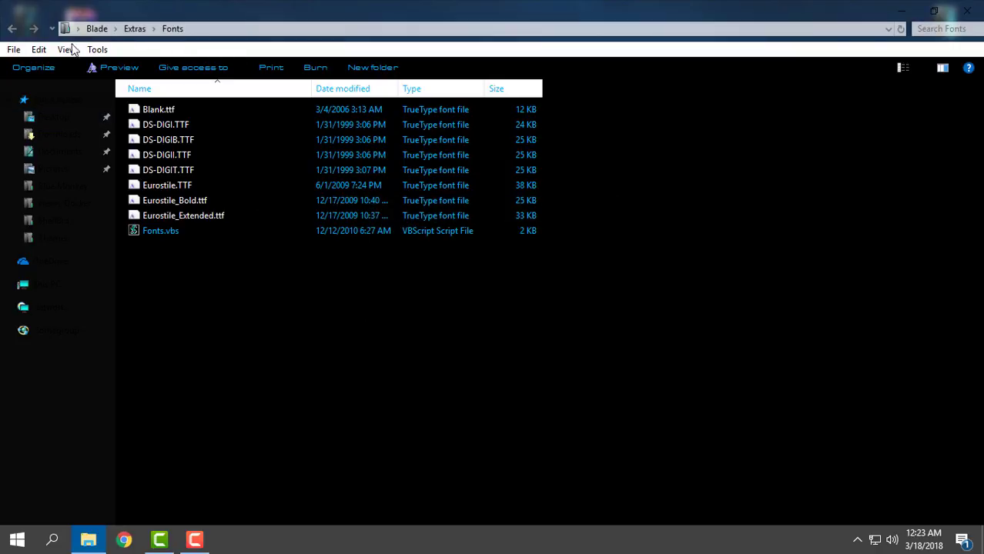
Browse the Icons clear cache context shortcut and Remove Default Color folders in Extras.
{"action": "left_click", "coordinate": [11, 28]}
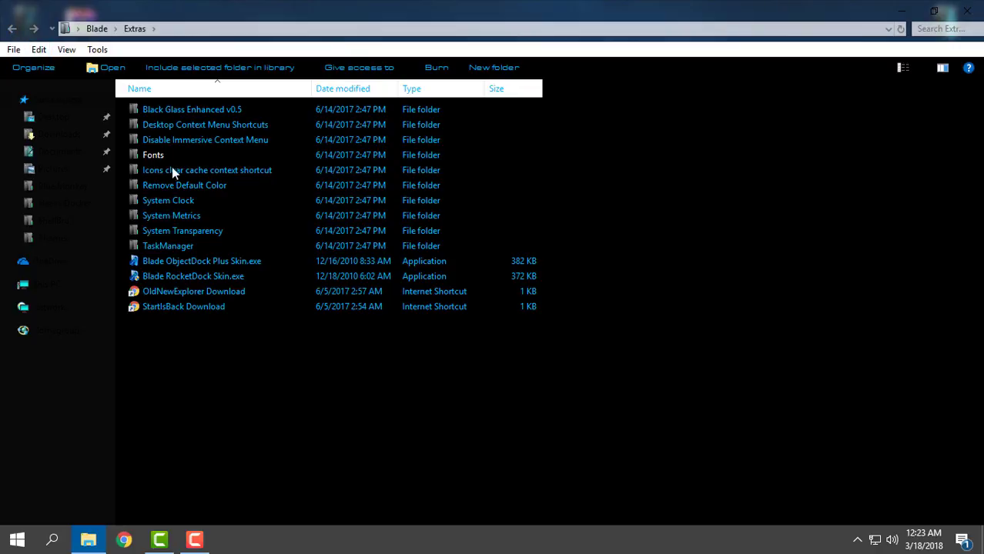
{"action": "double_click", "coordinate": [193, 169]}
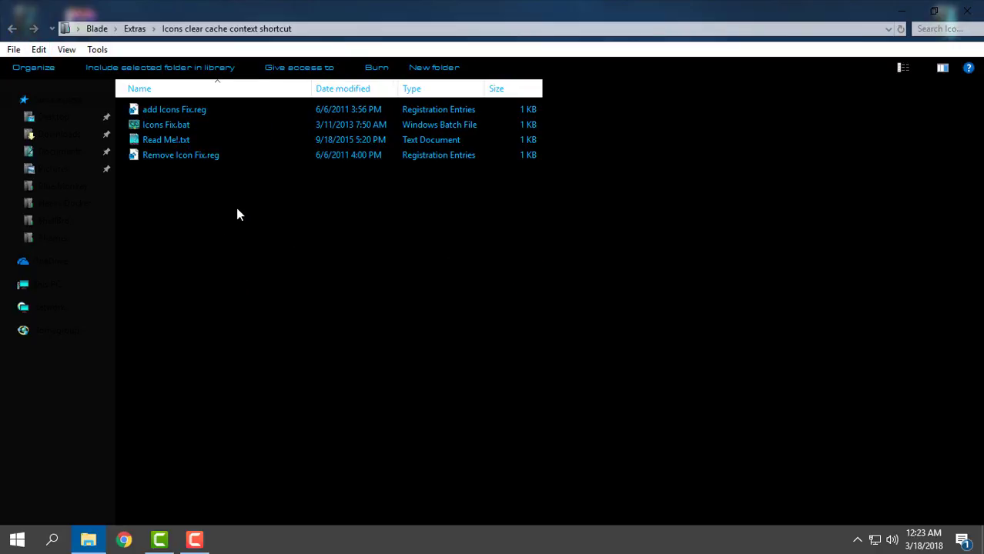
{"action": "left_click", "coordinate": [275, 116]}
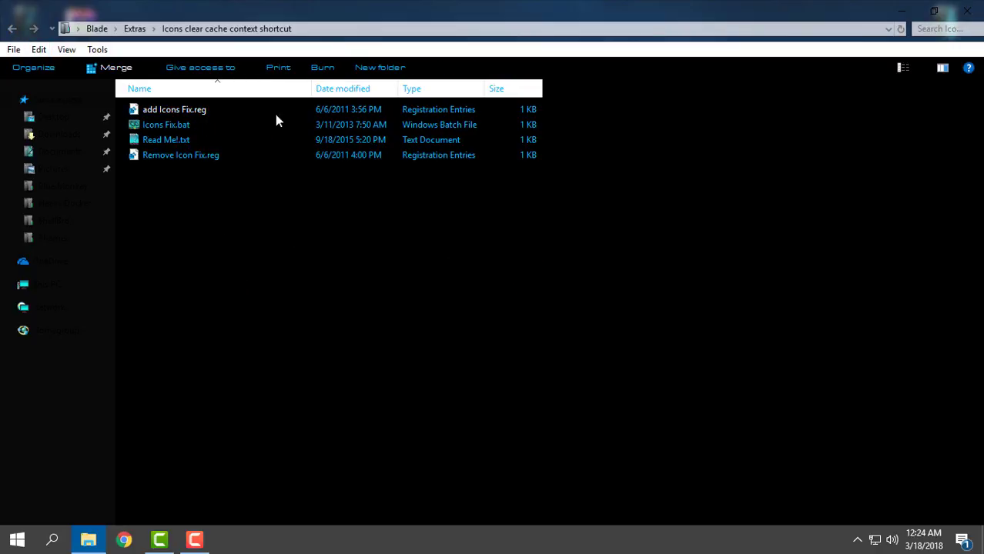
{"action": "left_click", "coordinate": [12, 28]}
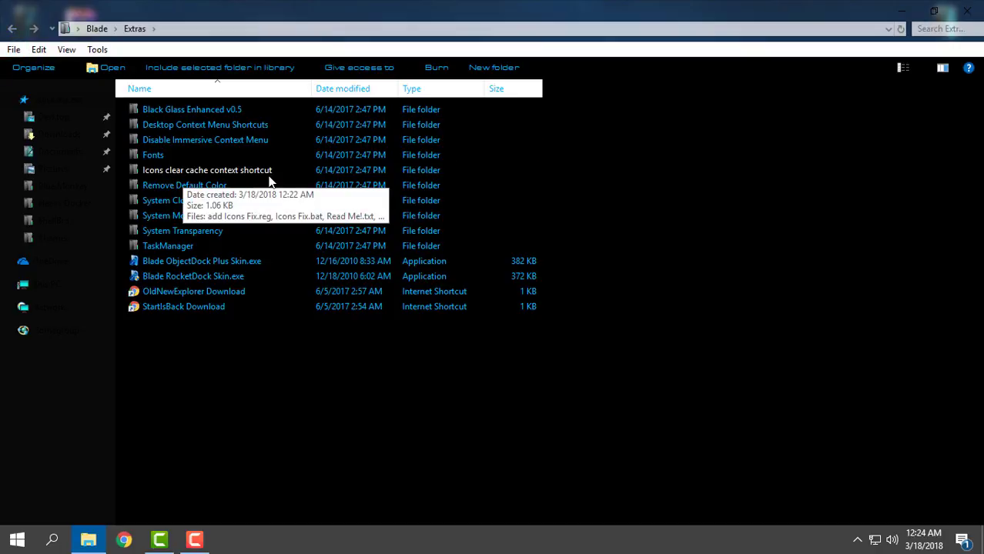
{"action": "double_click", "coordinate": [170, 185]}
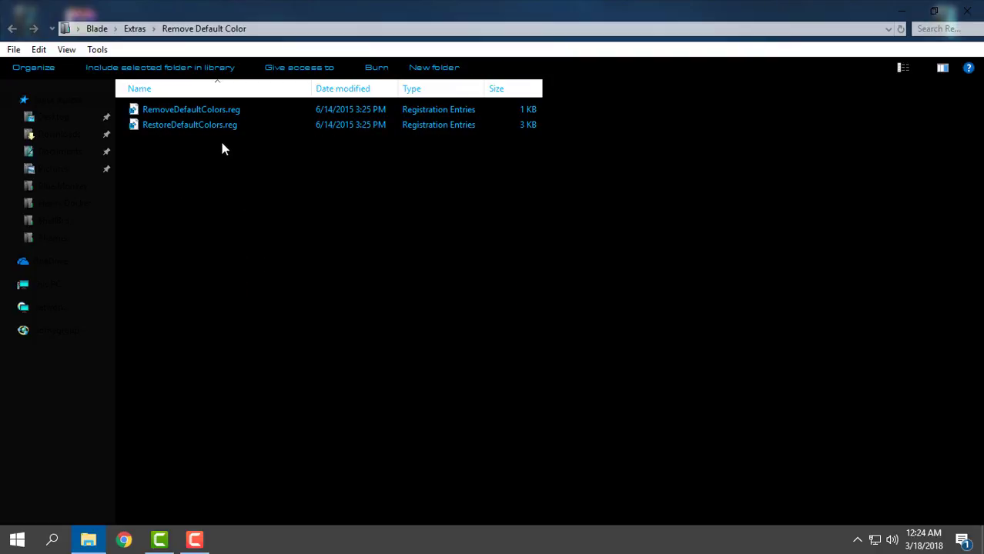
{"action": "left_click", "coordinate": [12, 28]}
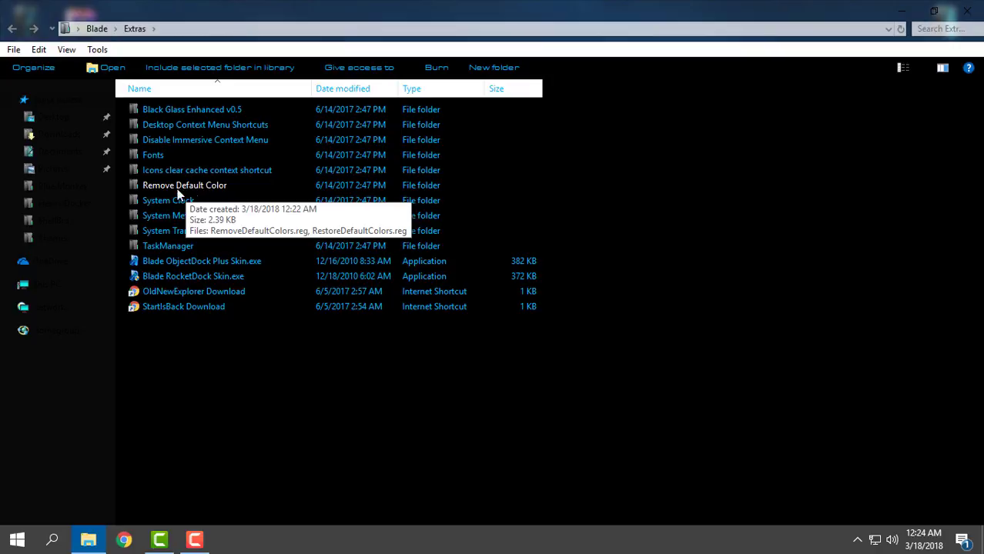
Look through the System Clock folder and its PNGFILE clock images.
{"action": "left_click", "coordinate": [162, 201]}
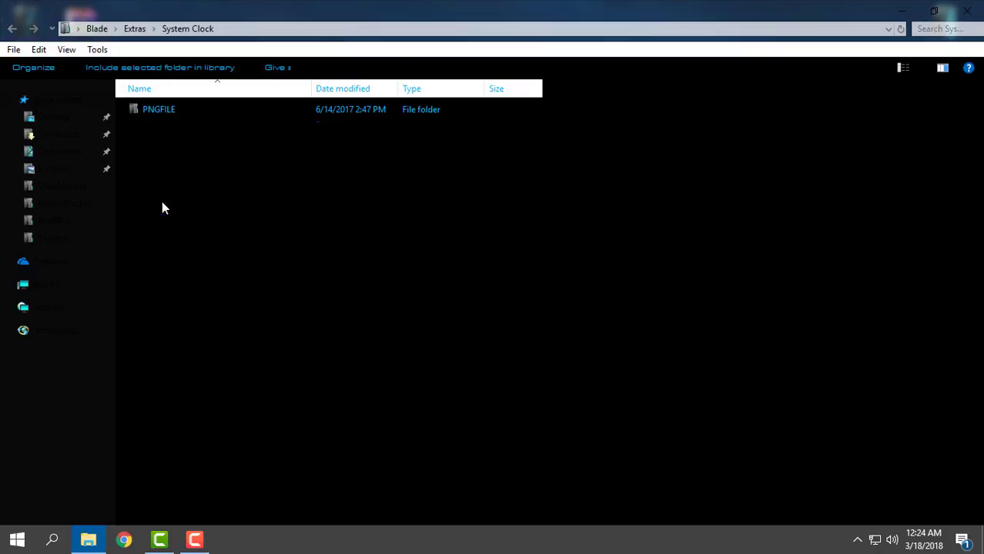
{"action": "double_click", "coordinate": [158, 111]}
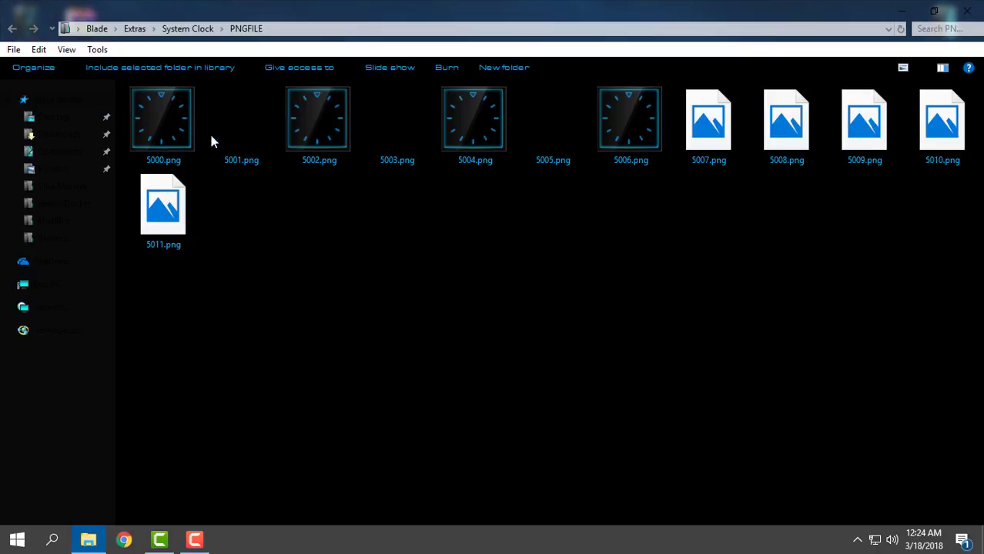
{"action": "left_click", "coordinate": [13, 29]}
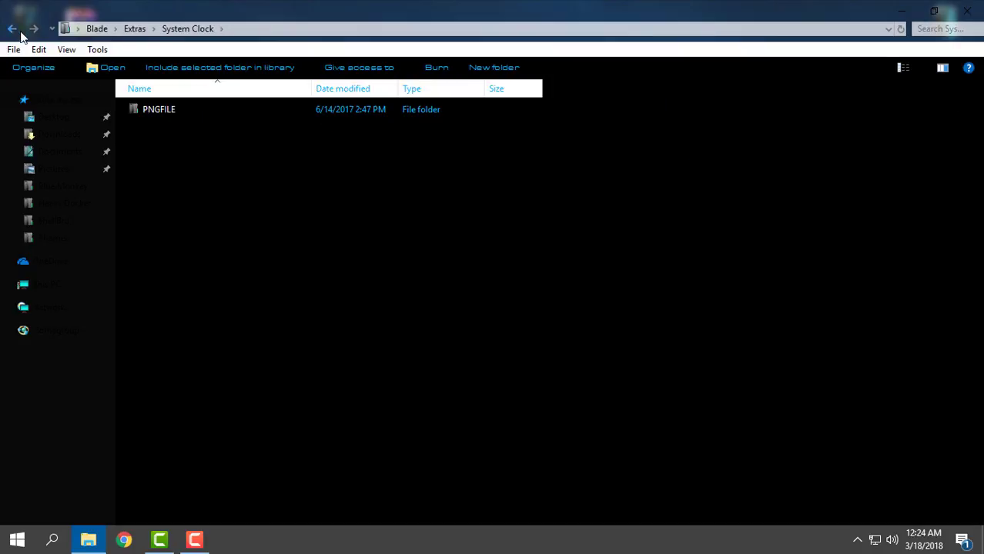
{"action": "left_click", "coordinate": [13, 28]}
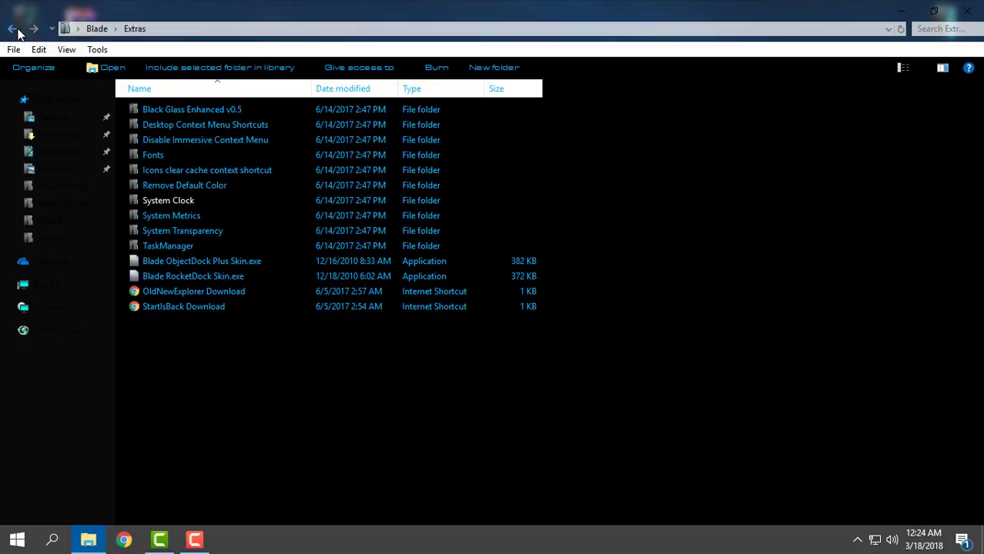
Merge Blade System Metrics.reg into the registry and return to Extras.
{"action": "double_click", "coordinate": [182, 217]}
{"action": "left_click", "coordinate": [147, 111]}
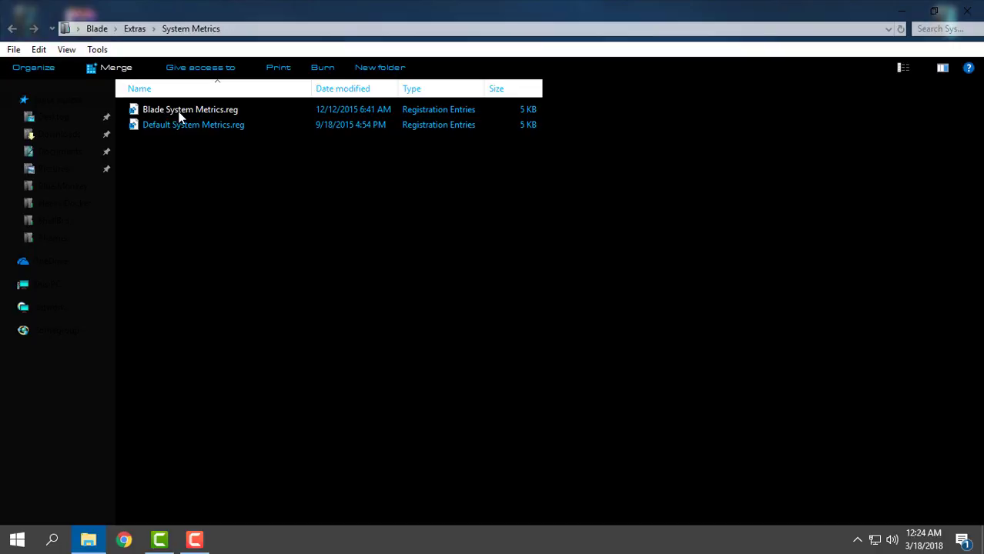
{"action": "right_click", "coordinate": [179, 112]}
{"action": "left_click", "coordinate": [240, 131]}
{"action": "left_click", "coordinate": [615, 293]}
{"action": "left_click", "coordinate": [658, 266]}
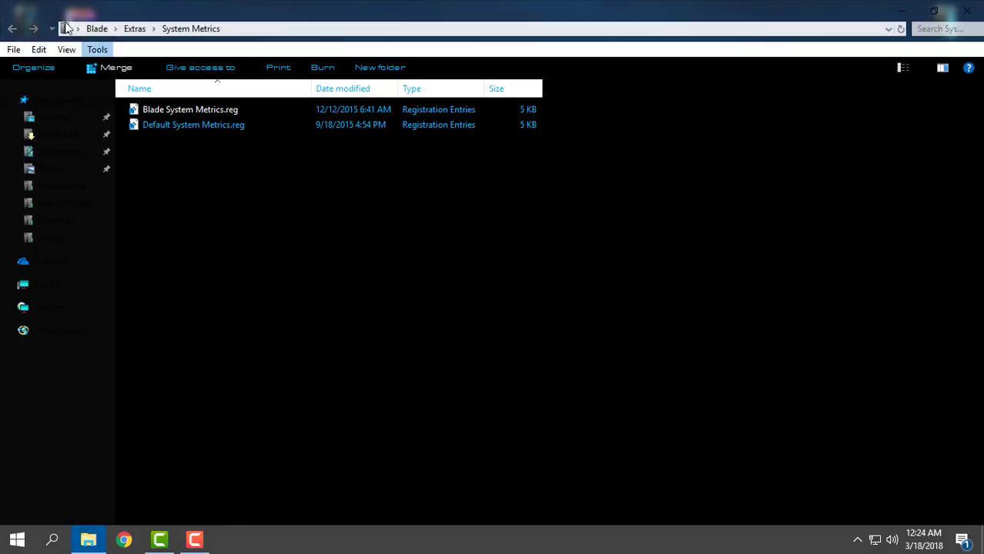
{"action": "left_click", "coordinate": [10, 29]}
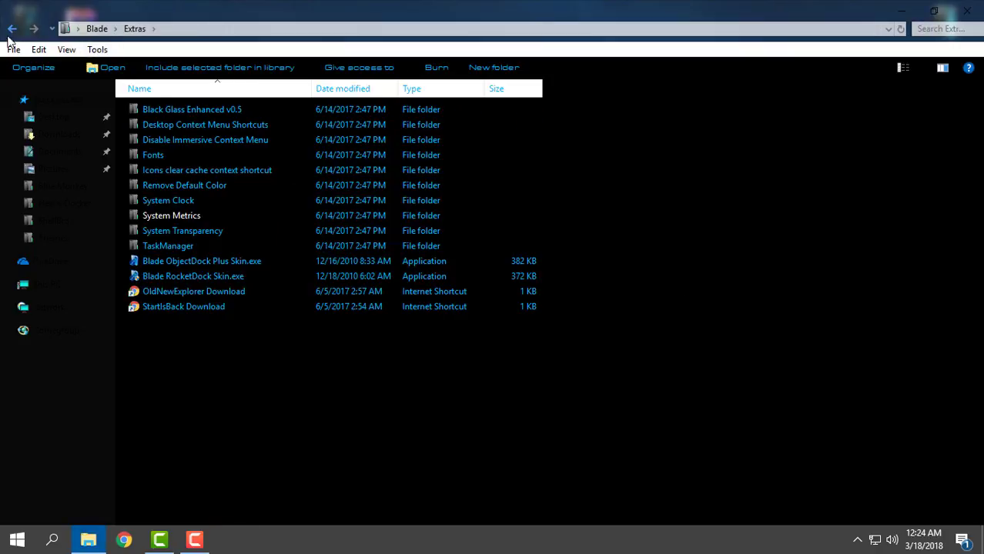
Browse the System Transparency and TaskManager folders, then return to the Blade folder.
{"action": "double_click", "coordinate": [182, 231]}
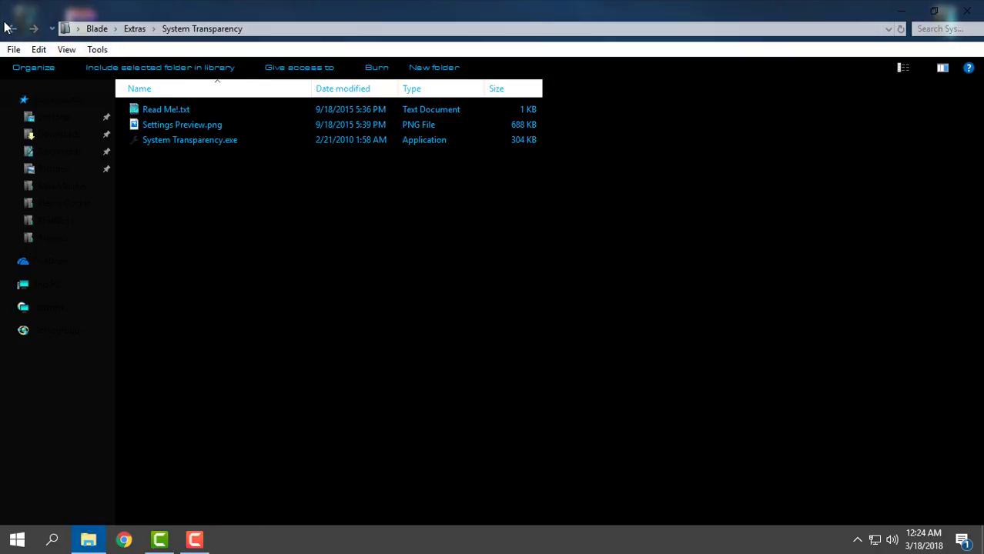
{"action": "left_click", "coordinate": [176, 145]}
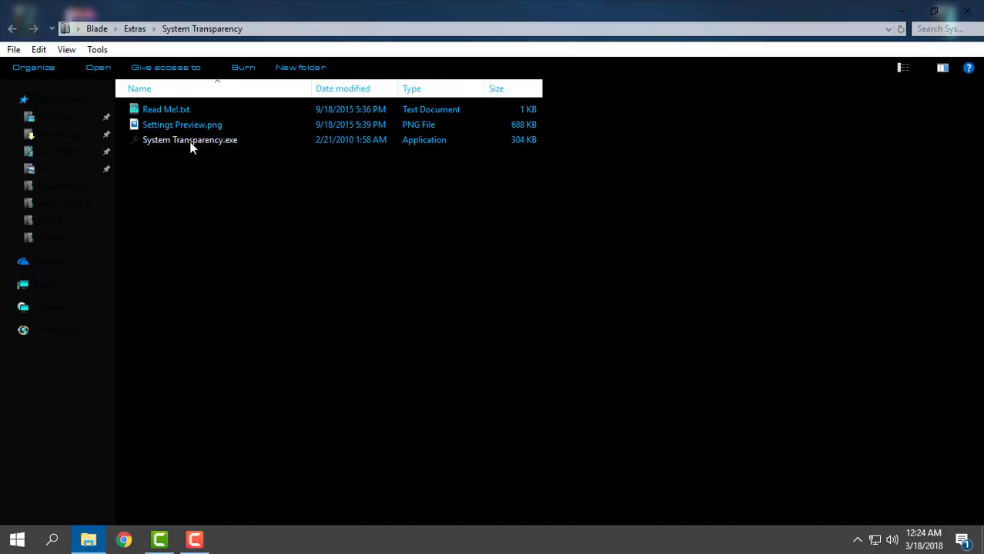
{"action": "left_click", "coordinate": [11, 28]}
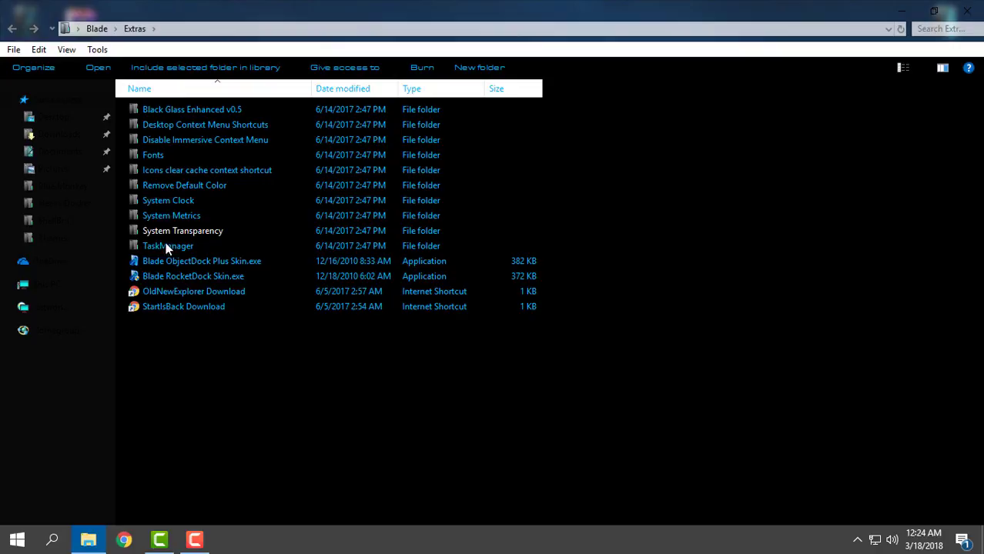
{"action": "left_click", "coordinate": [191, 109]}
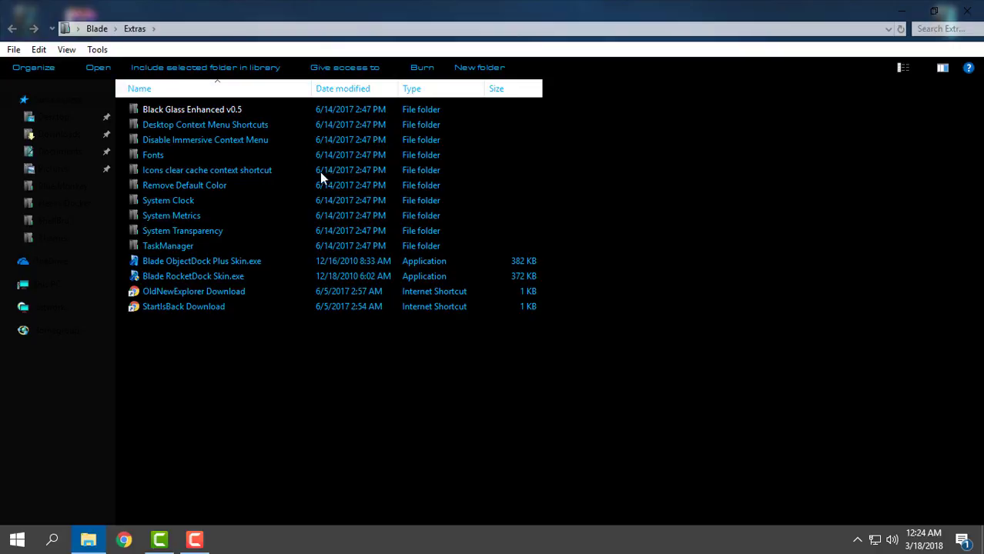
{"action": "double_click", "coordinate": [180, 248]}
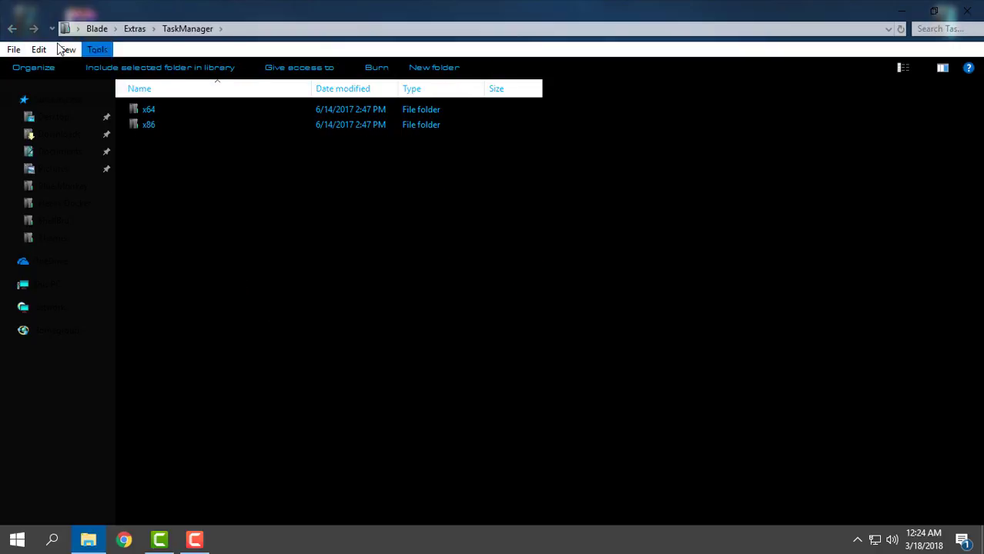
{"action": "left_click", "coordinate": [12, 29]}
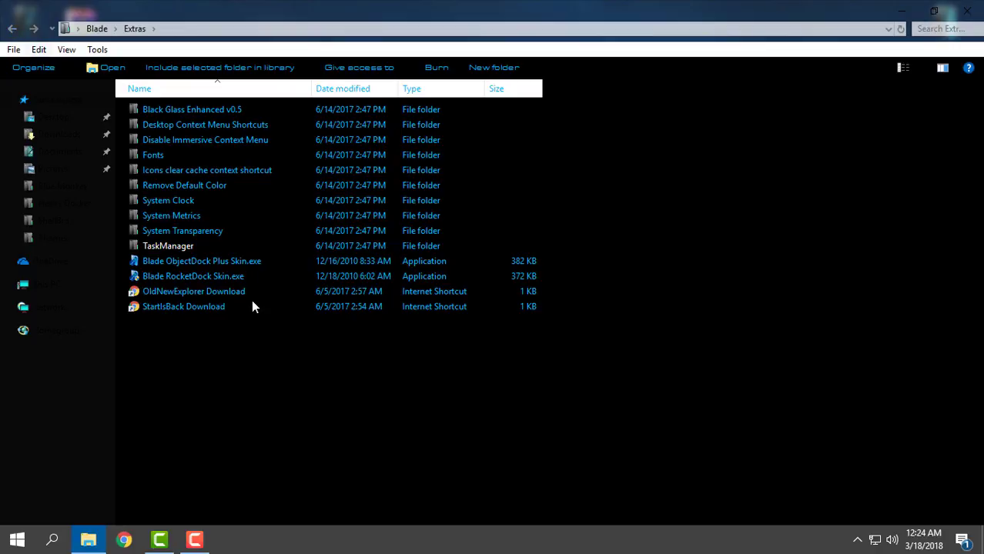
{"action": "left_click", "coordinate": [11, 31]}
Copy the Blade folder, Blade v2.theme and Blade.theme from the Theme folder.
{"action": "double_click", "coordinate": [163, 124]}
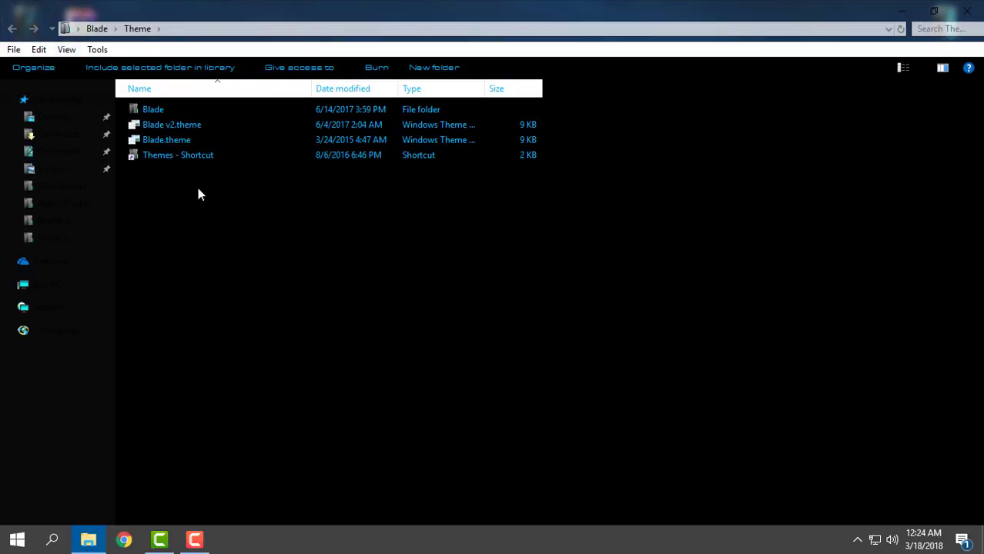
{"action": "left_click_drag", "start_coordinate": [122, 106], "coordinate": [221, 143]}
{"action": "right_click", "coordinate": [222, 143]}
{"action": "left_click", "coordinate": [286, 353]}
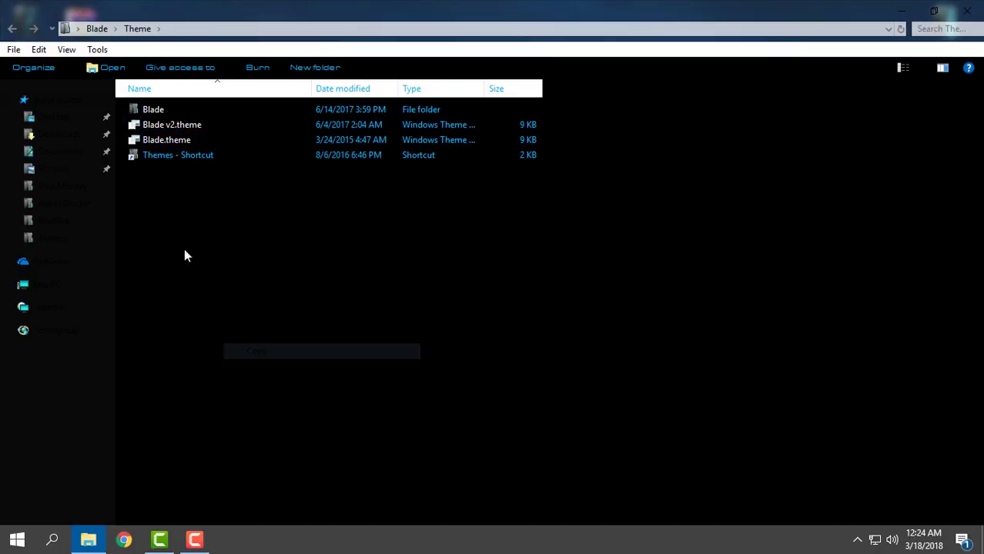
{"action": "left_click", "coordinate": [170, 155]}
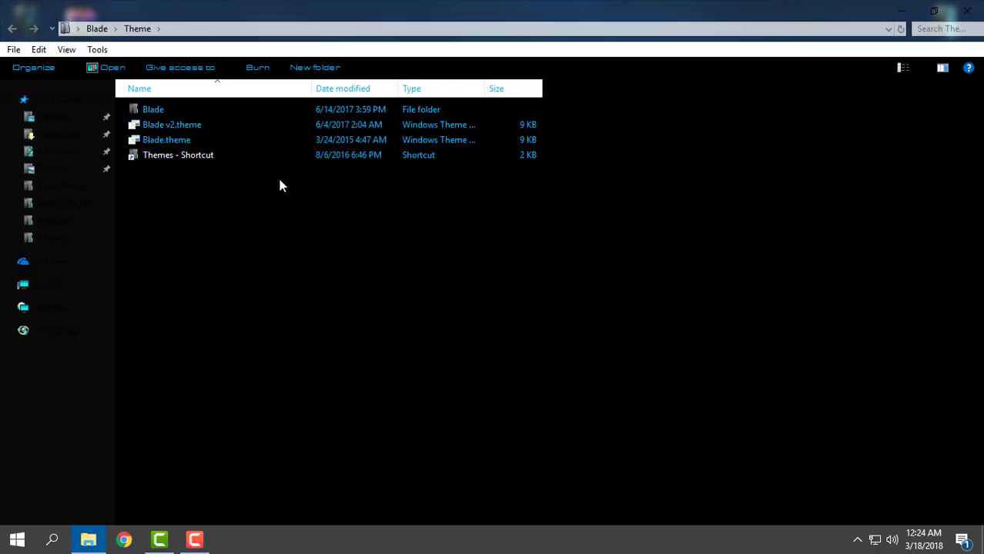
Paste the three Blade items into C:\Windows\Resources\Themes.
{"action": "left_click", "coordinate": [54, 287]}
{"action": "double_click", "coordinate": [176, 185]}
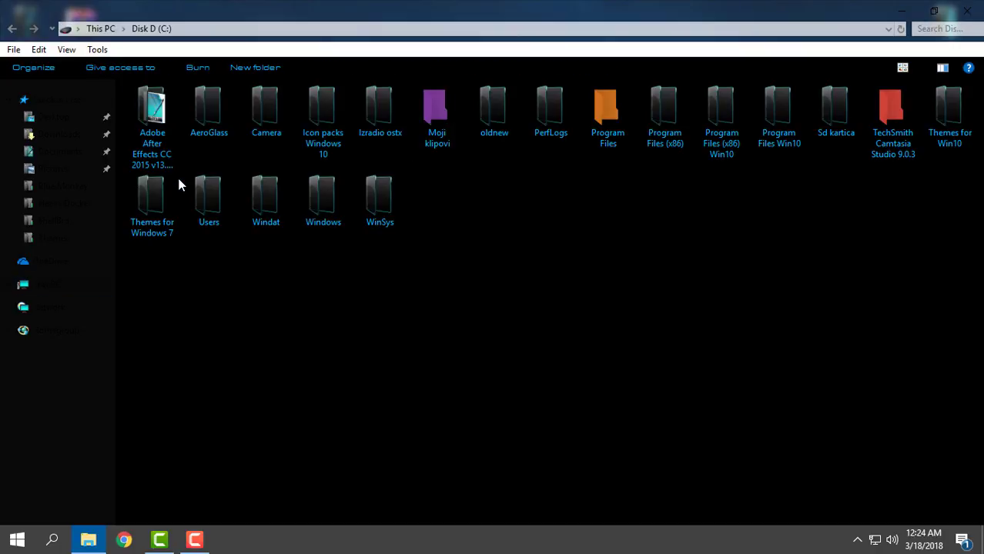
{"action": "double_click", "coordinate": [341, 215]}
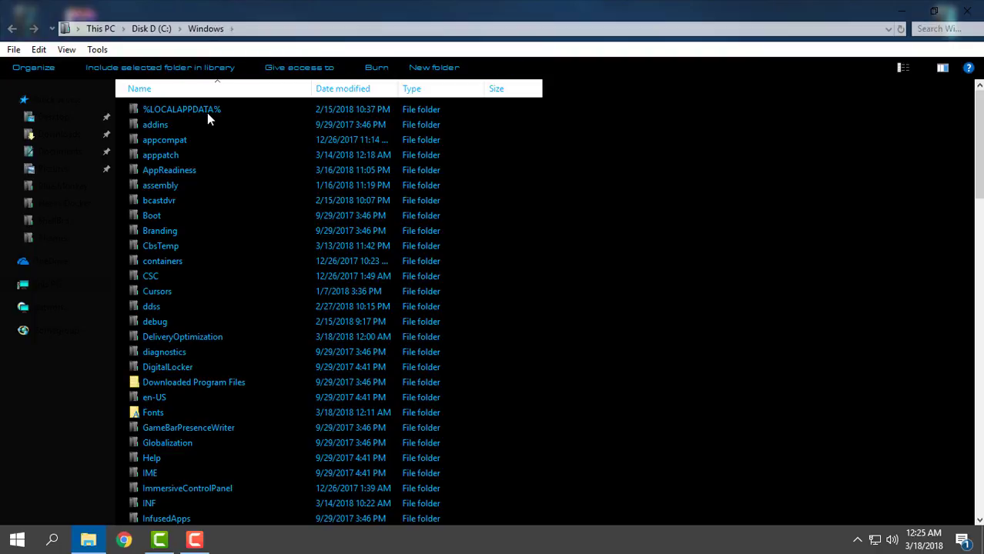
{"action": "type", "text": "res"}
{"action": "double_click", "coordinate": [168, 148]}
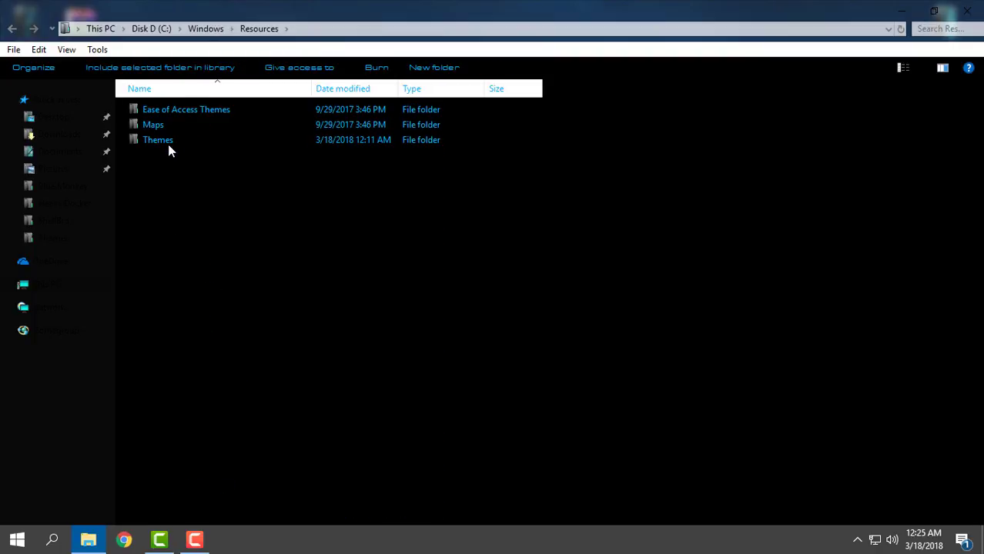
{"action": "double_click", "coordinate": [169, 143]}
{"action": "right_click", "coordinate": [726, 187]}
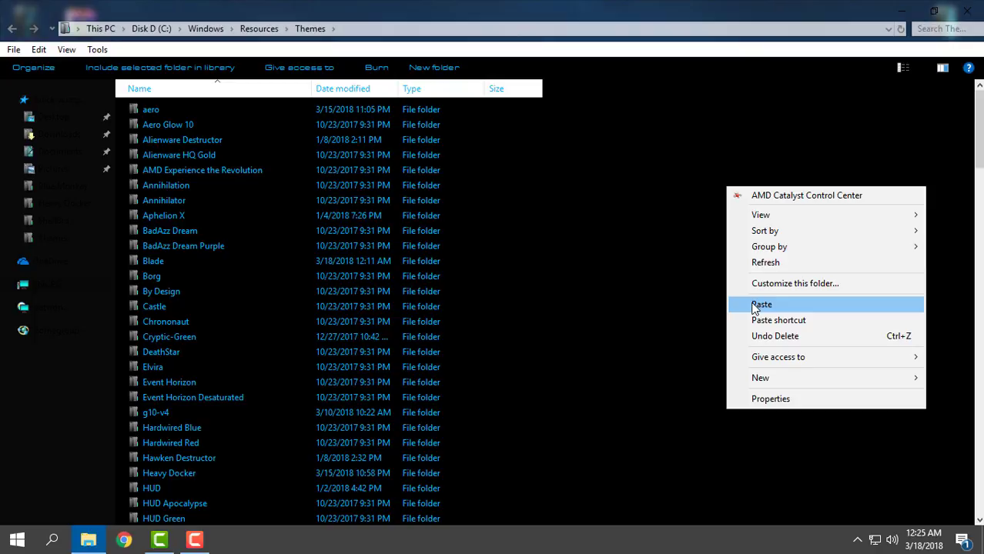
{"action": "left_click", "coordinate": [967, 10]}
Open theme settings from the desktop and apply the Blade theme on the Themes page.
{"action": "left_click", "coordinate": [967, 11]}
{"action": "right_click", "coordinate": [516, 150]}
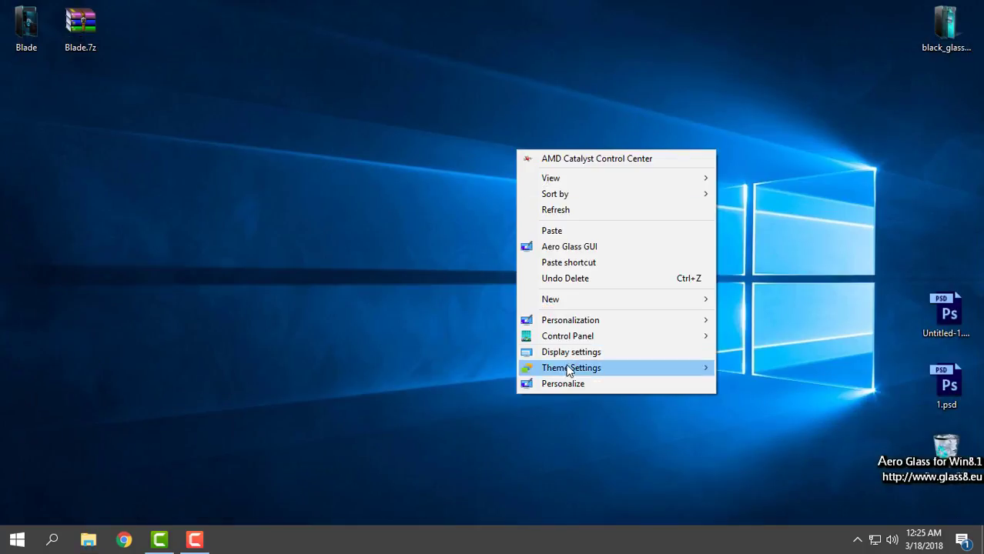
{"action": "left_click", "coordinate": [568, 369]}
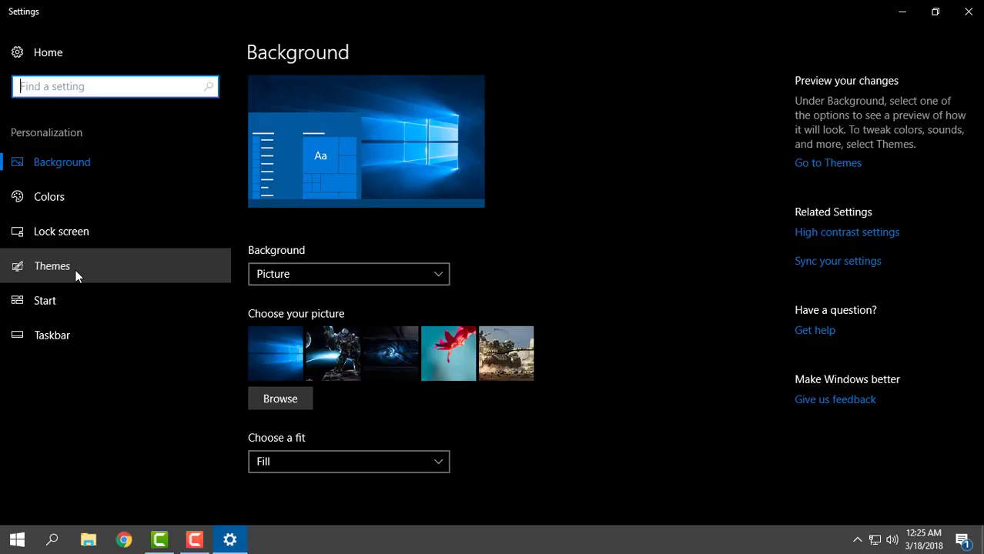
{"action": "left_click", "coordinate": [75, 269]}
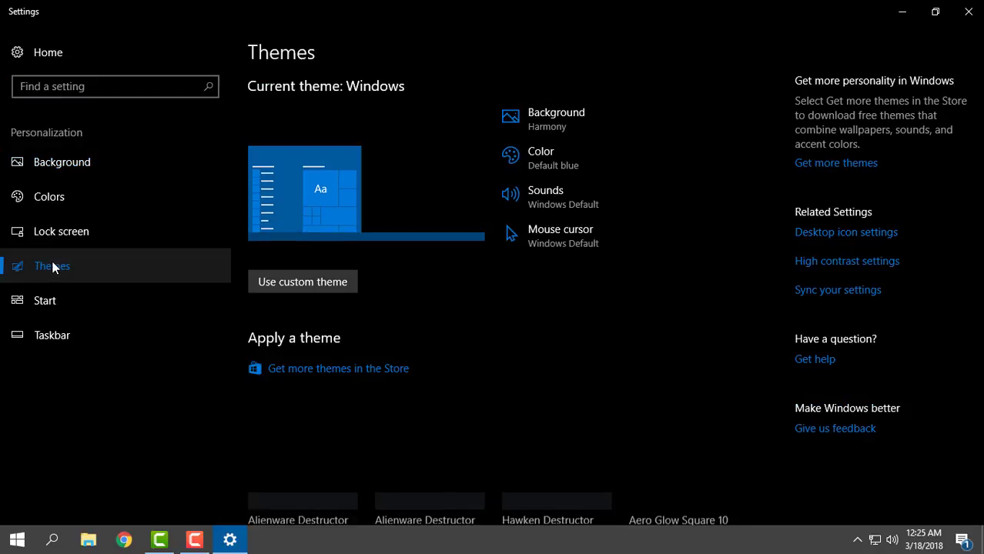
{"action": "scroll", "coordinate": [637, 266], "scroll_direction": "down", "scroll_amount": 3}
{"action": "scroll", "coordinate": [615, 296], "scroll_direction": "down", "scroll_amount": 5}
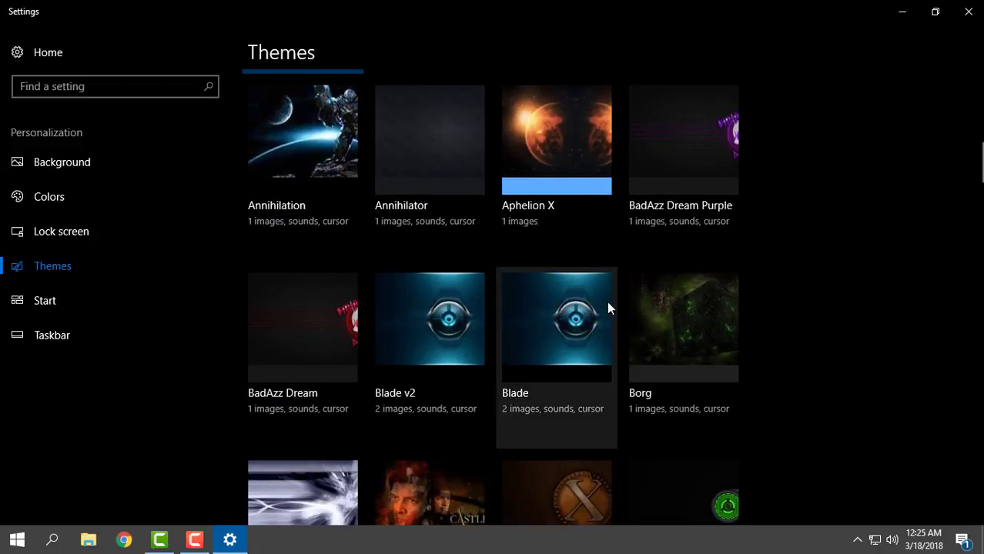
{"action": "scroll", "coordinate": [441, 331], "scroll_direction": "down", "scroll_amount": 2}
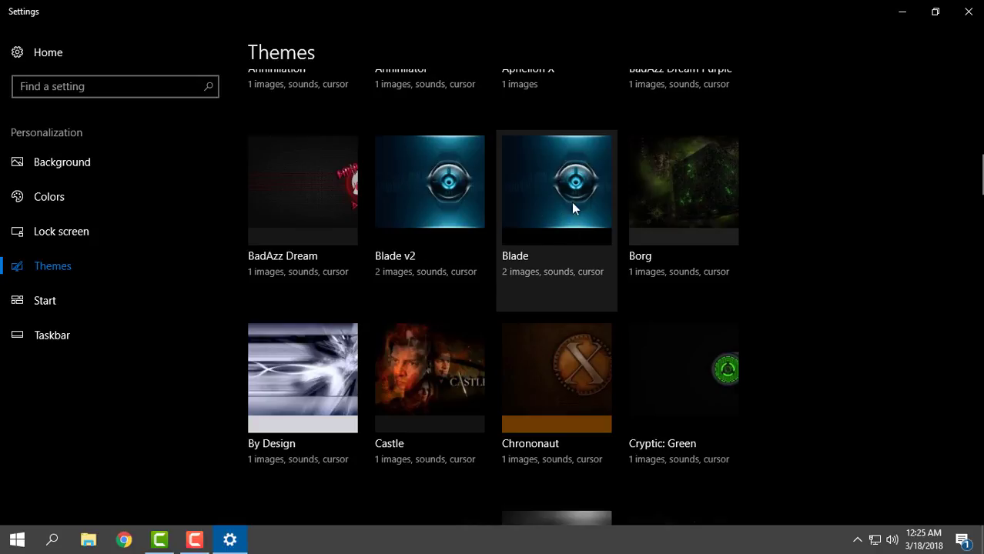
{"action": "left_click", "coordinate": [548, 200]}
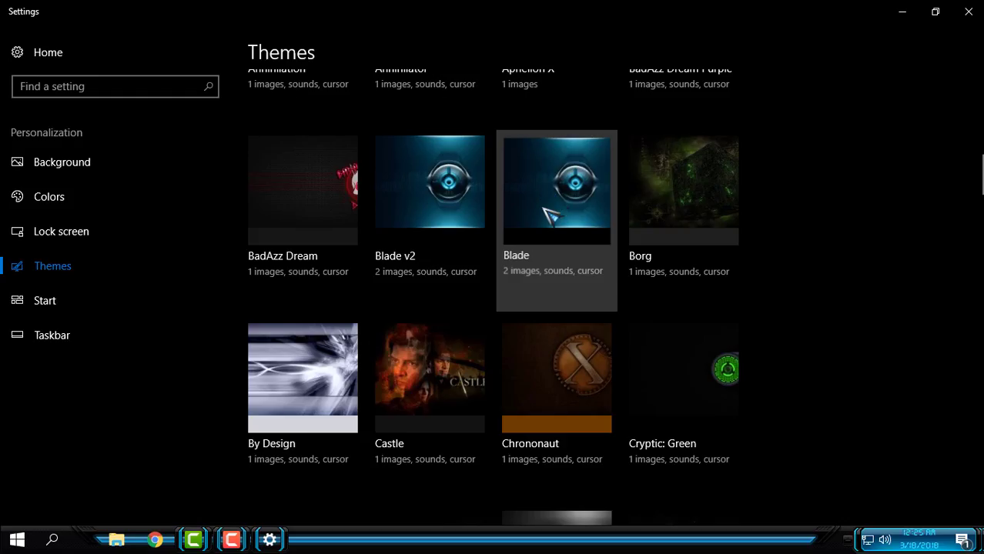
Refresh the desktop and view the newly themed Start menu.
{"action": "left_click", "coordinate": [901, 13]}
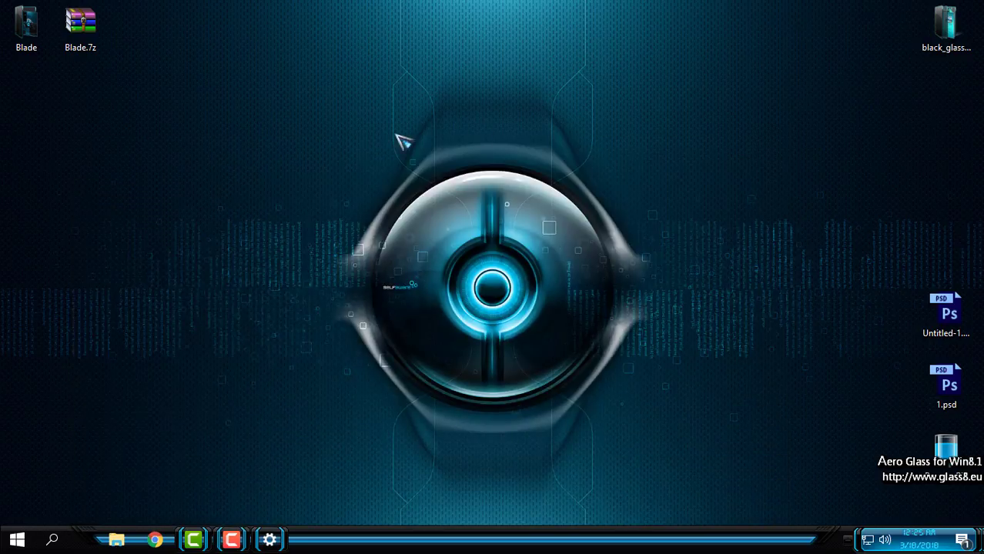
{"action": "right_click", "coordinate": [380, 132]}
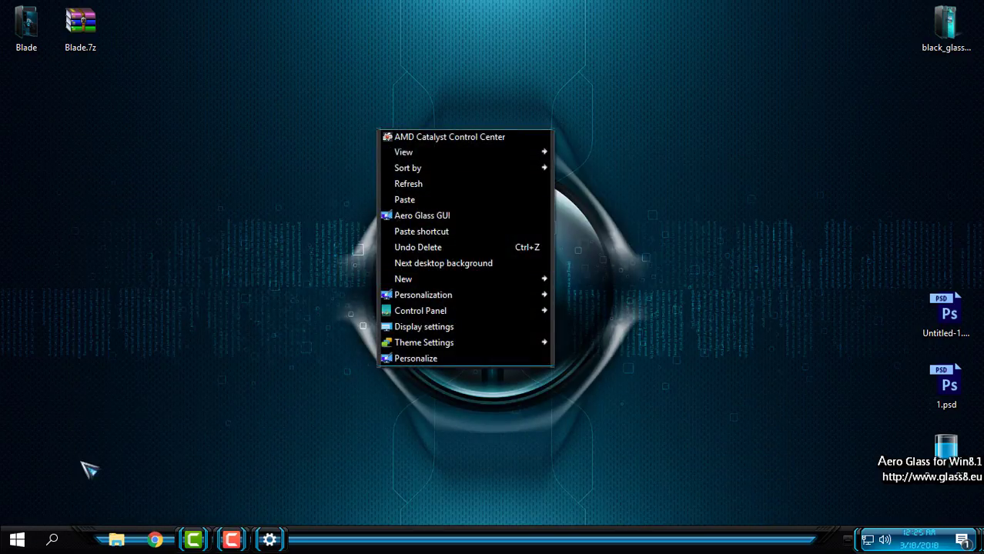
{"action": "left_click", "coordinate": [83, 417]}
{"action": "right_click", "coordinate": [187, 190]}
{"action": "left_click", "coordinate": [239, 241]}
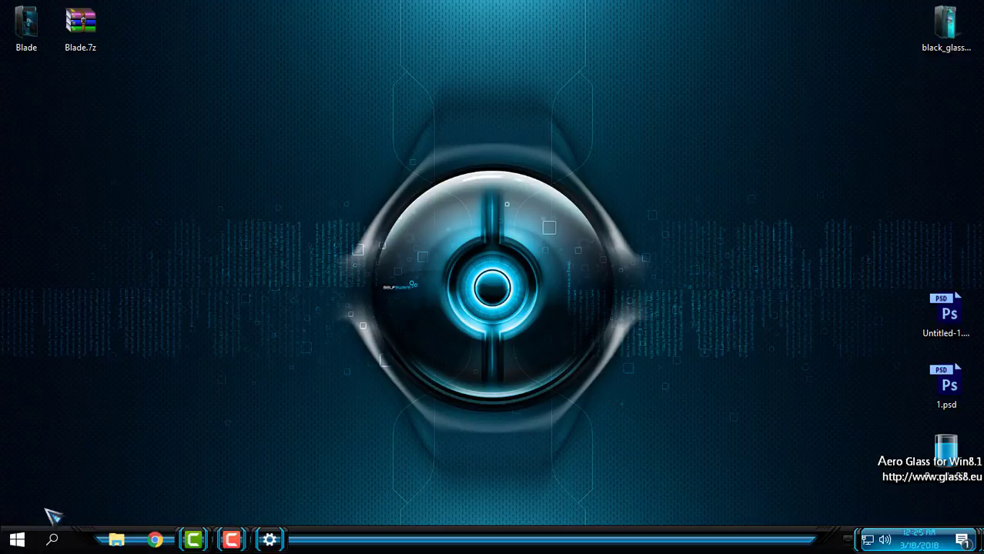
{"action": "left_click", "coordinate": [39, 534]}
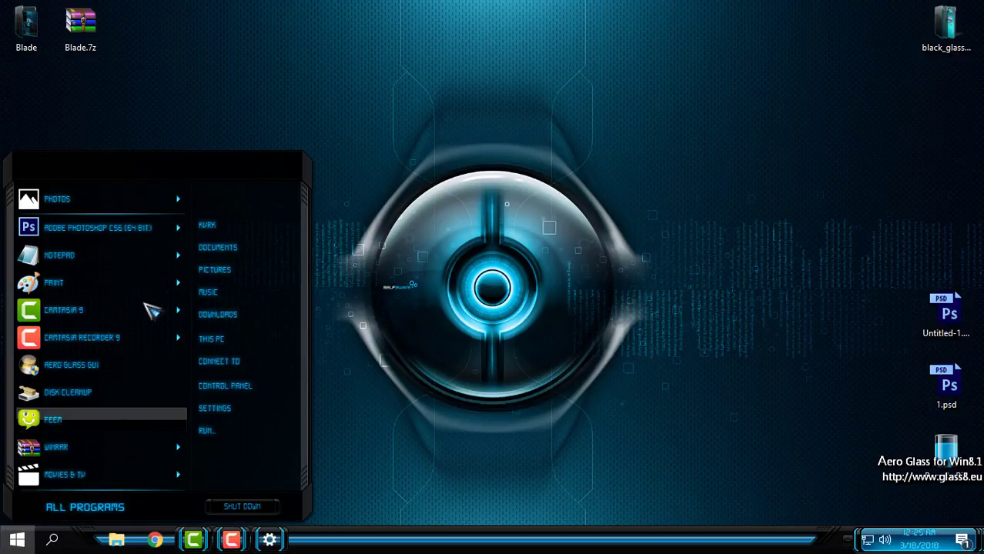
Advance to the next desktop background three times, reaching the blue galaxy wallpaper.
{"action": "right_click", "coordinate": [340, 83]}
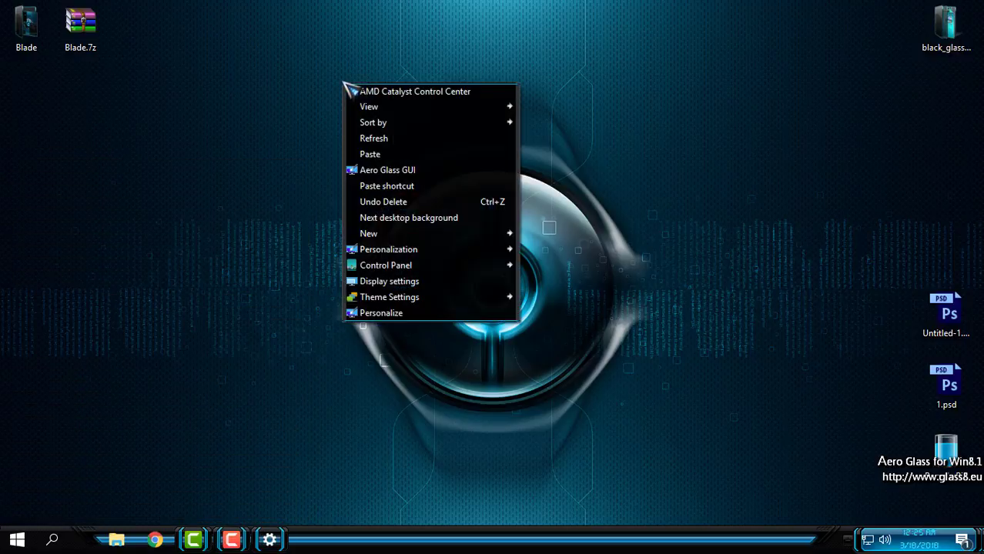
{"action": "left_click", "coordinate": [369, 219]}
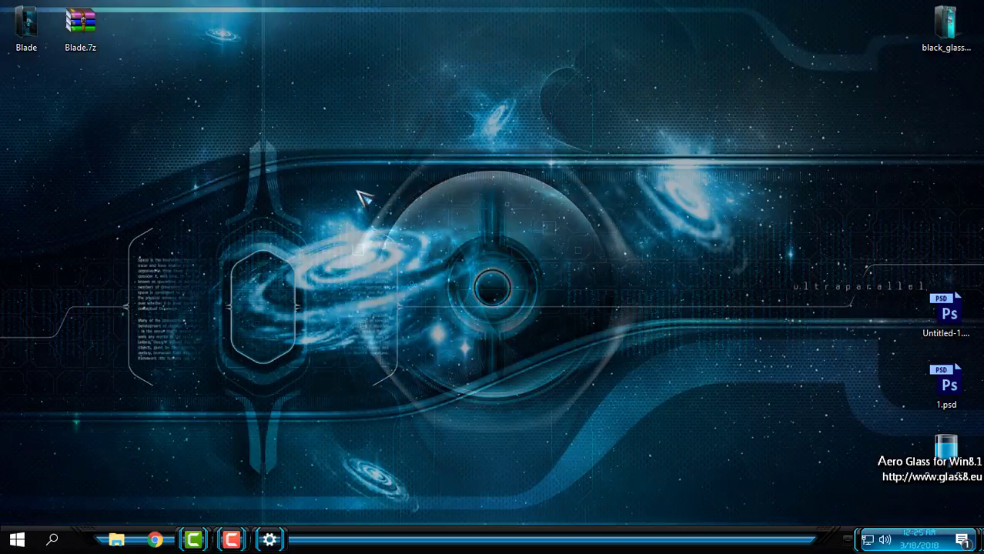
{"action": "key", "text": "super"}
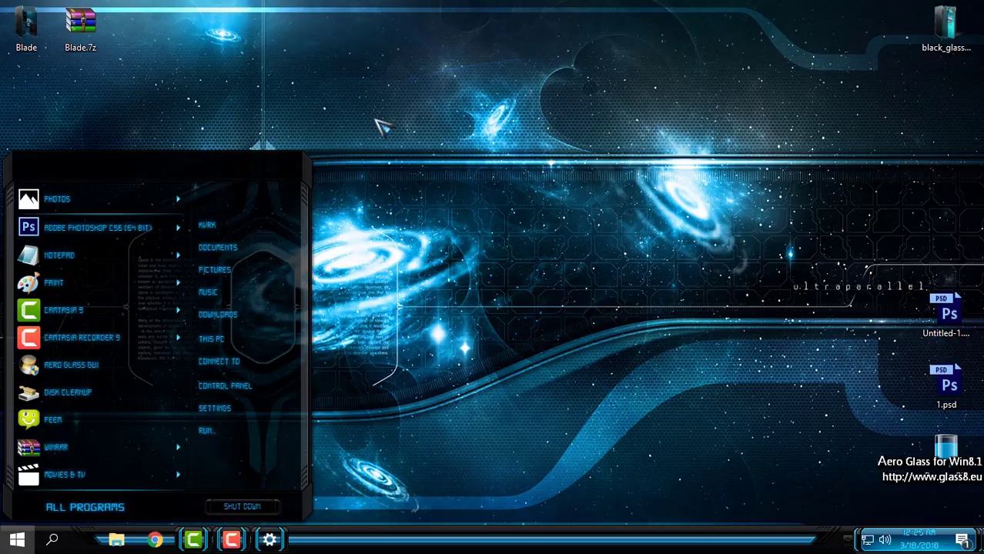
{"action": "right_click", "coordinate": [374, 119]}
{"action": "left_click", "coordinate": [418, 253]}
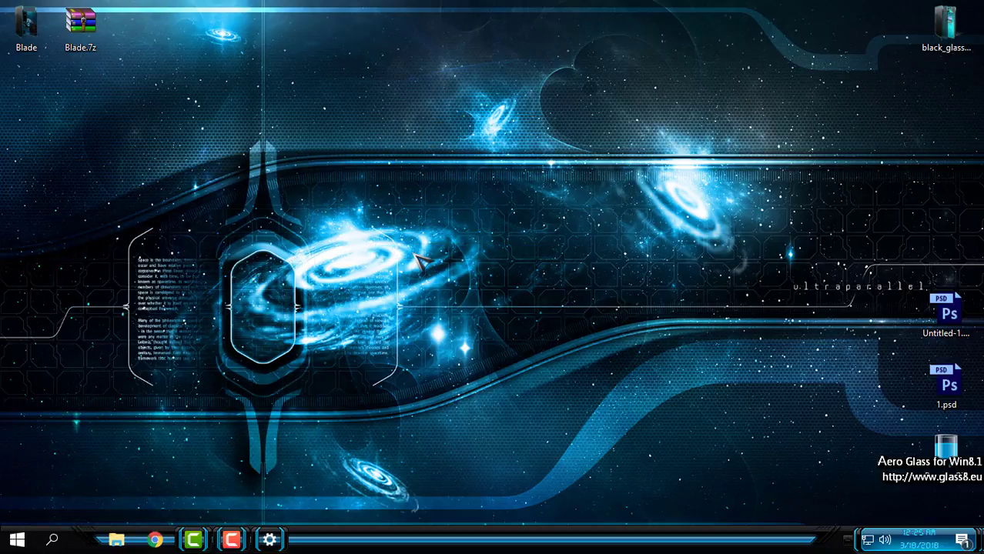
{"action": "right_click", "coordinate": [383, 125]}
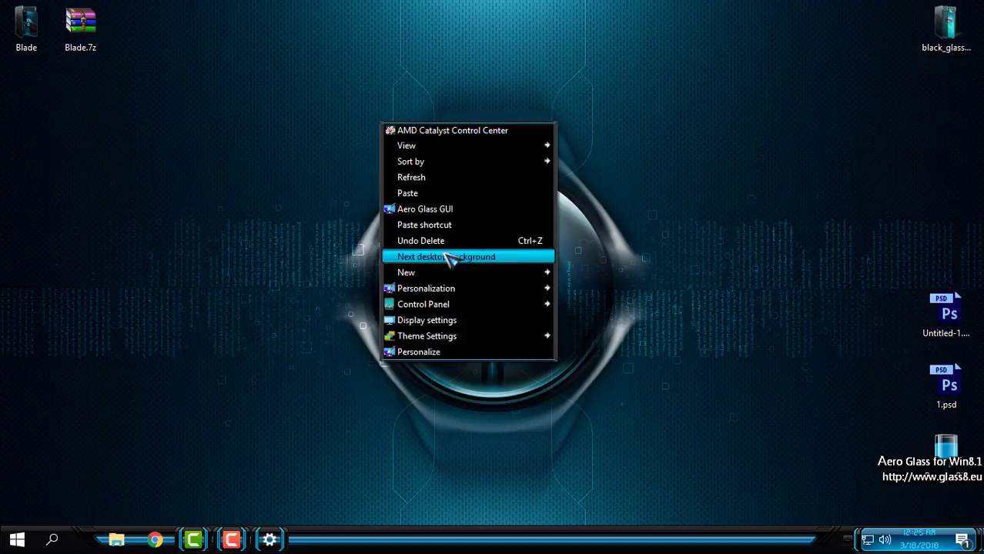
{"action": "left_click", "coordinate": [448, 257]}
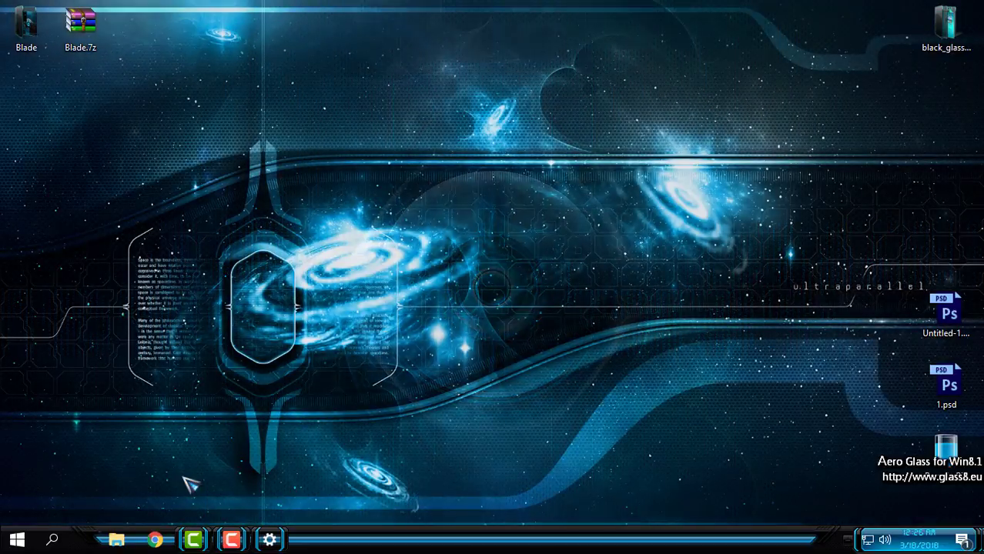
Open File Explorer, restore and move the window, then close it.
{"action": "left_click", "coordinate": [113, 541]}
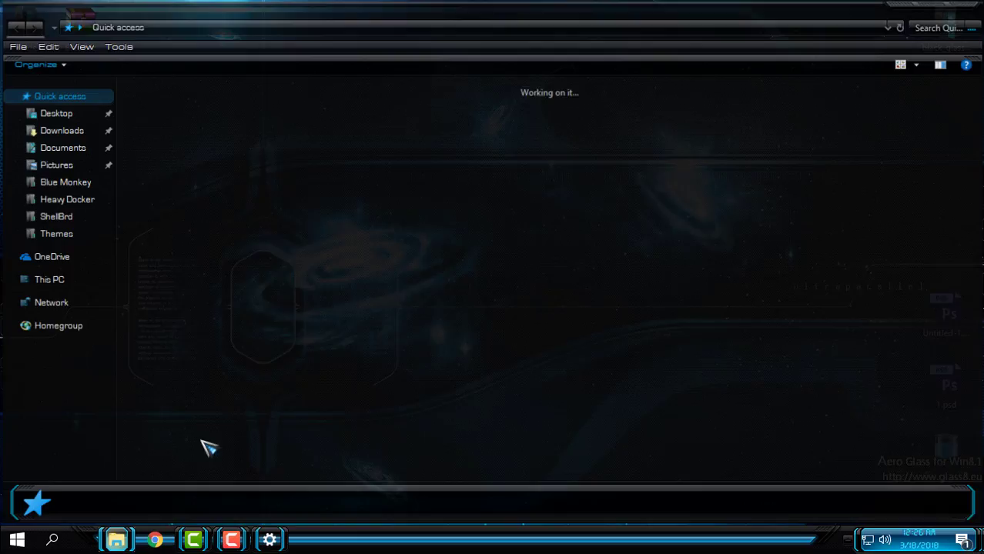
{"action": "left_click_drag", "start_coordinate": [440, 8], "coordinate": [504, 115]}
{"action": "mouse_move", "coordinate": [477, 80]}
{"action": "left_mouse_down"}
{"action": "mouse_move", "coordinate": [644, 345]}
{"action": "mouse_move", "coordinate": [468, 231]}
{"action": "mouse_move", "coordinate": [463, 74]}
{"action": "left_mouse_up"}
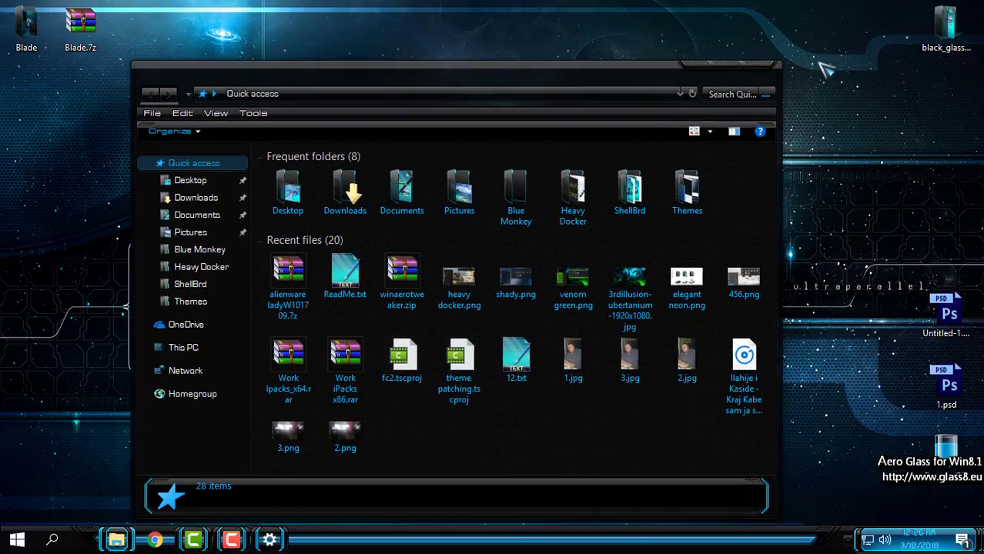
{"action": "left_click", "coordinate": [771, 66]}
Launch BlackGlassEnhanced.exe from the Black Glass Enhanced v0.5 folder.
{"action": "double_click", "coordinate": [947, 49]}
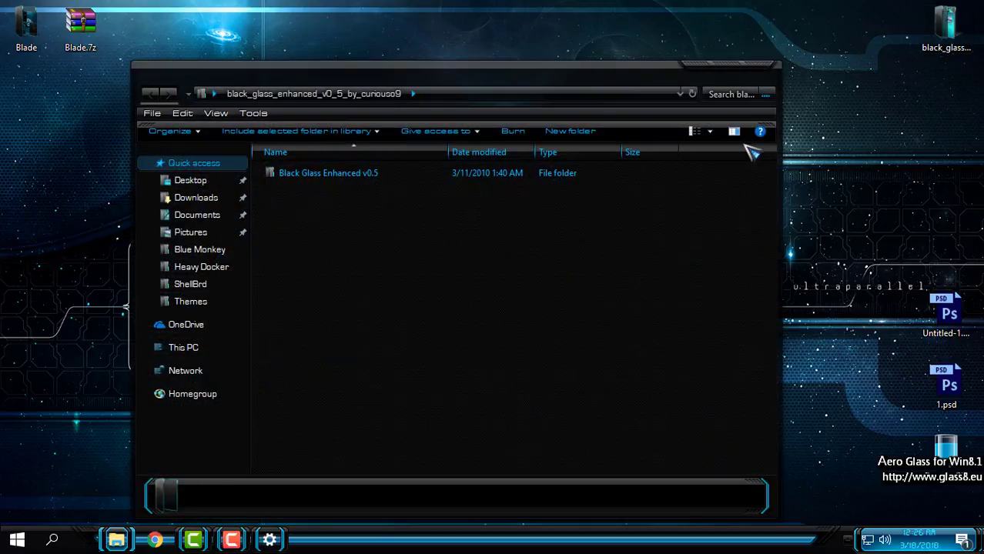
{"action": "double_click", "coordinate": [358, 178]}
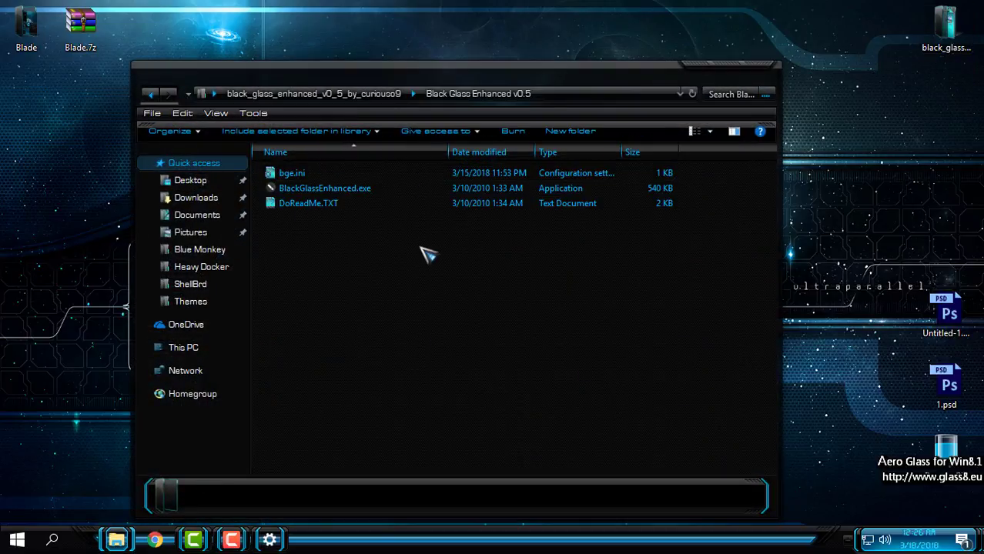
{"action": "right_click", "coordinate": [319, 190]}
{"action": "left_click", "coordinate": [338, 153]}
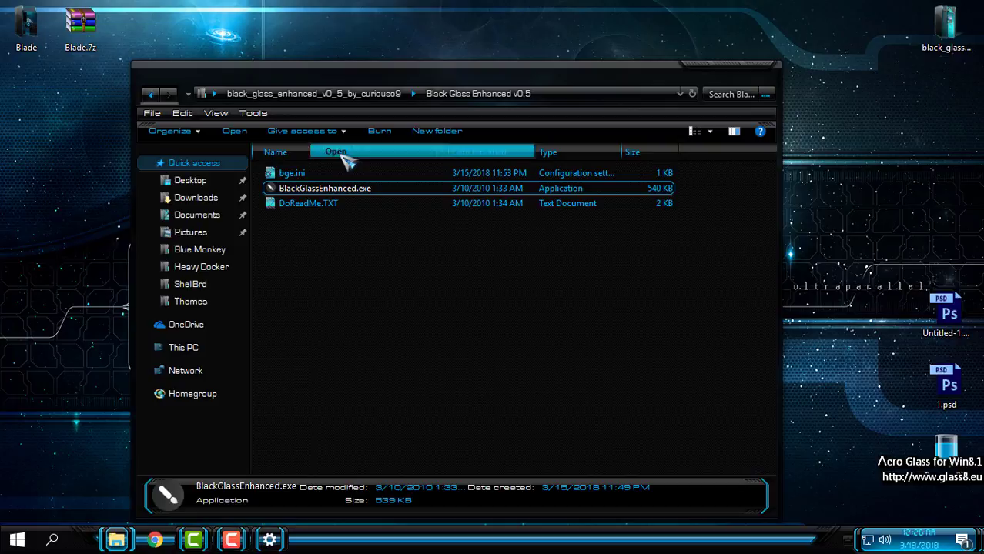
{"action": "left_click", "coordinate": [769, 65]}
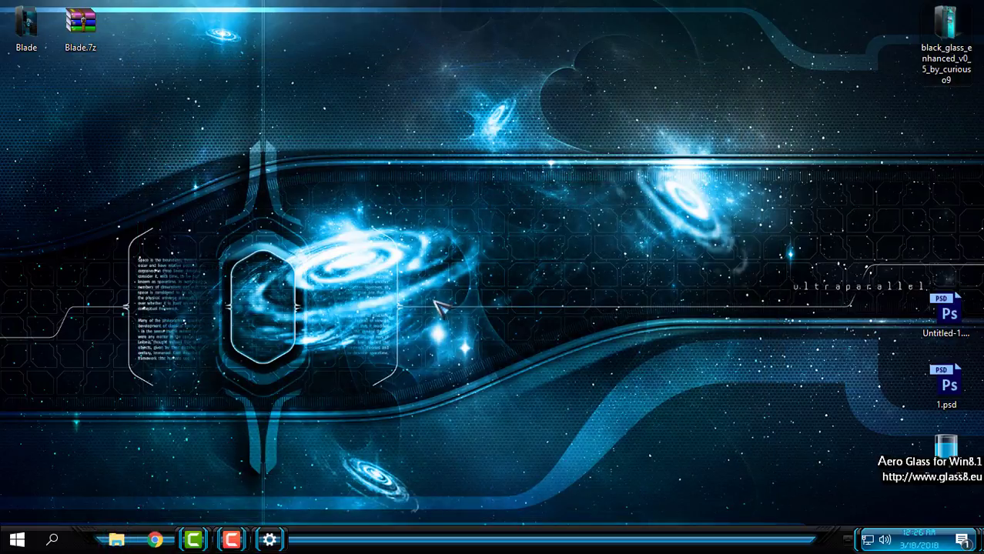
Reopen This PC to inspect the glass effect, resizing the window and selecting the drives.
{"action": "left_click", "coordinate": [127, 533]}
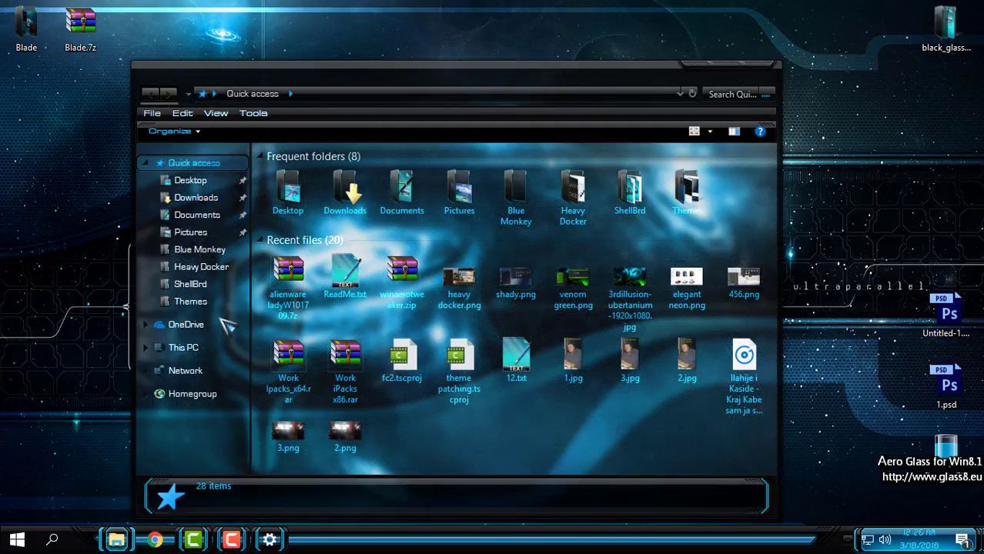
{"action": "left_click", "coordinate": [218, 348]}
{"action": "left_click_drag", "start_coordinate": [465, 90], "coordinate": [648, 95]}
{"action": "left_click", "coordinate": [920, 73]}
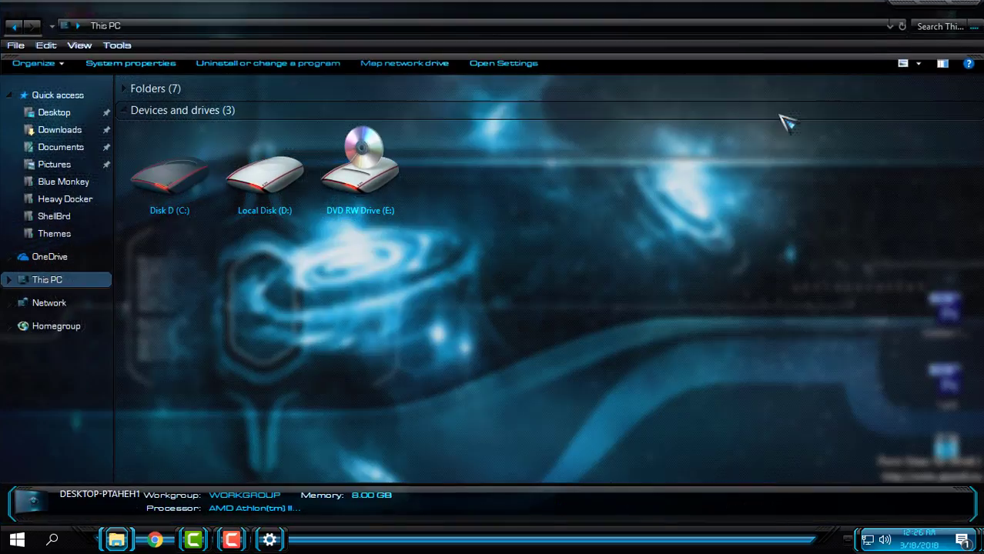
{"action": "left_click_drag", "start_coordinate": [587, 4], "coordinate": [630, 49]}
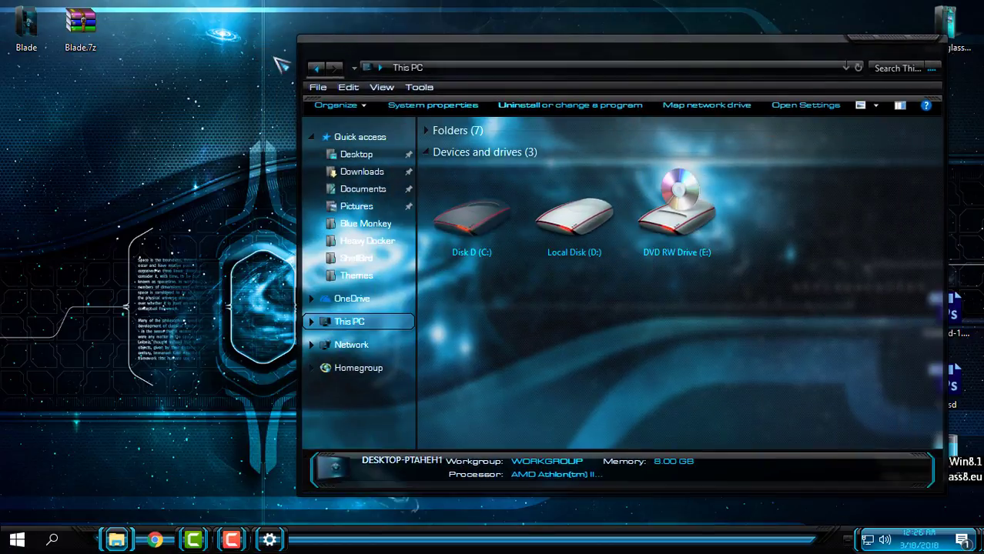
{"action": "left_click_drag", "start_coordinate": [298, 37], "coordinate": [297, 150]}
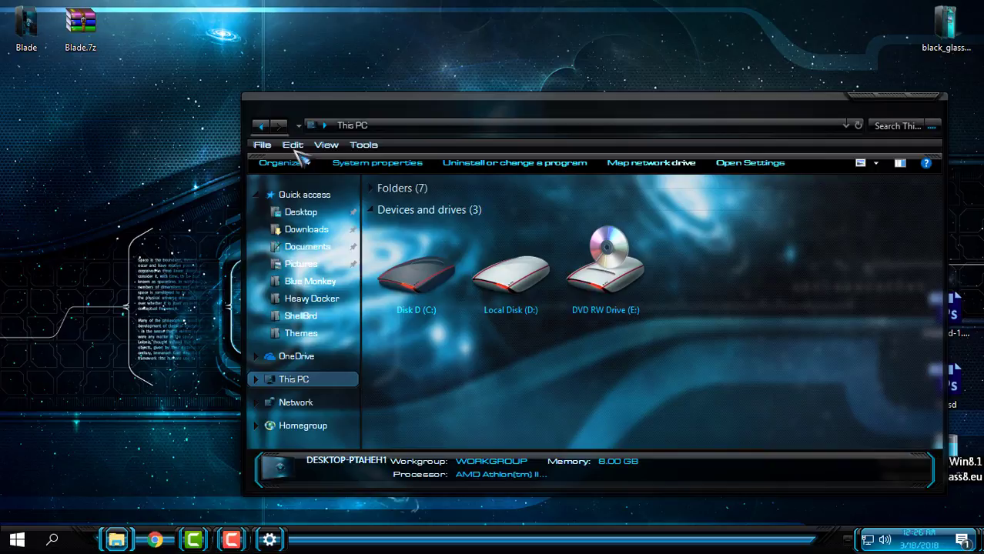
{"action": "left_click", "coordinate": [420, 279]}
{"action": "left_click", "coordinate": [466, 379]}
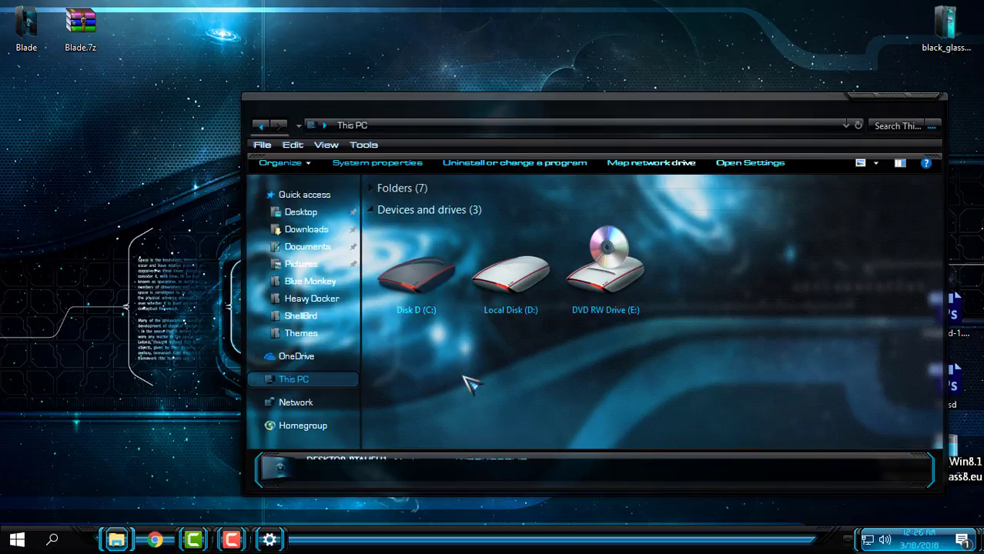
{"action": "left_click", "coordinate": [419, 277]}
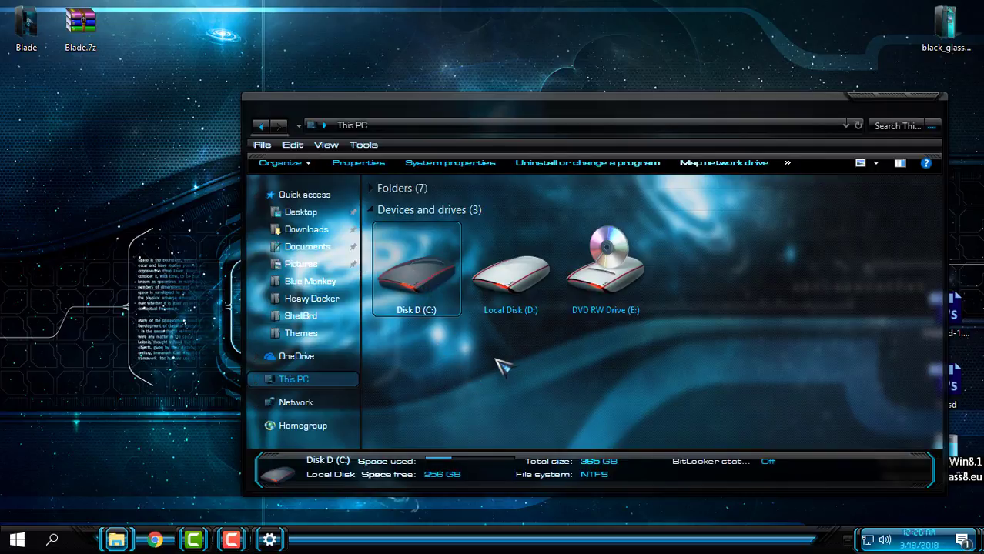
{"action": "left_click", "coordinate": [510, 287]}
{"action": "left_click", "coordinate": [925, 102]}
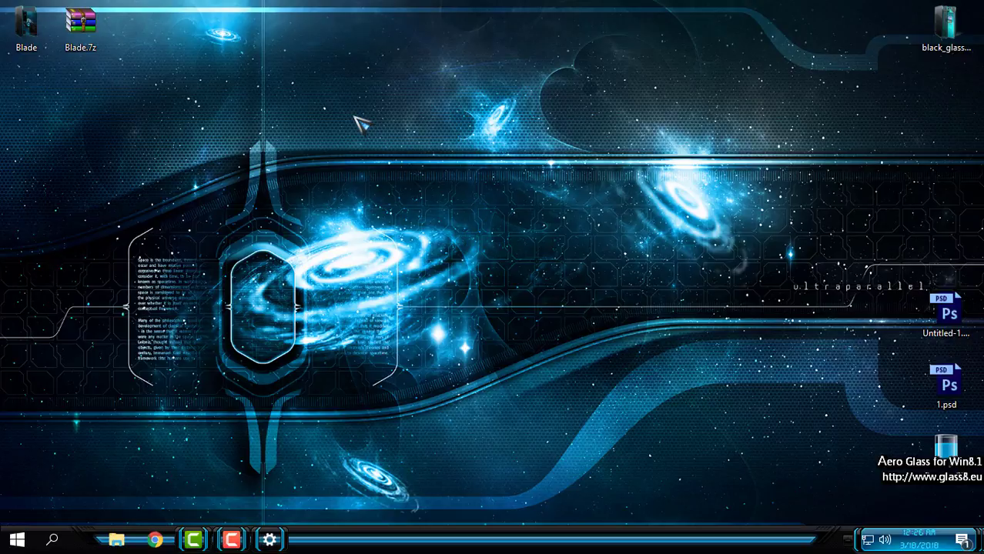
Refresh the desktop, reopen and close Explorer, then bring up the Start menu's options.
{"action": "right_click", "coordinate": [229, 113]}
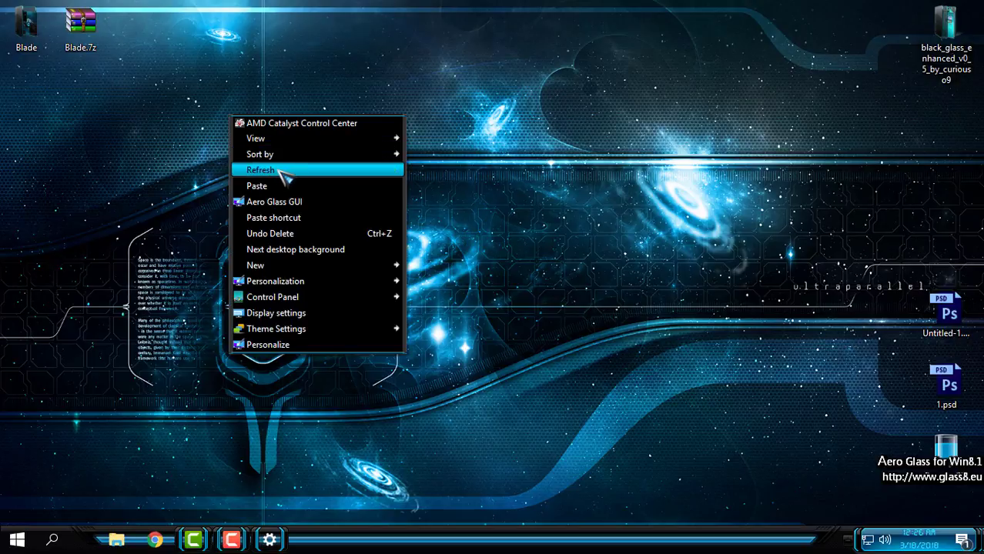
{"action": "left_click", "coordinate": [281, 167]}
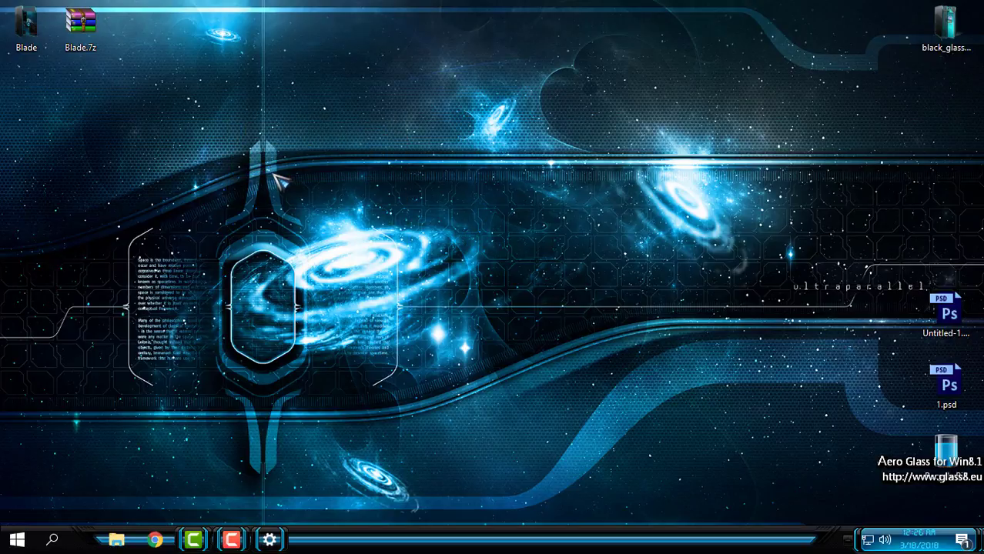
{"action": "left_click", "coordinate": [116, 541]}
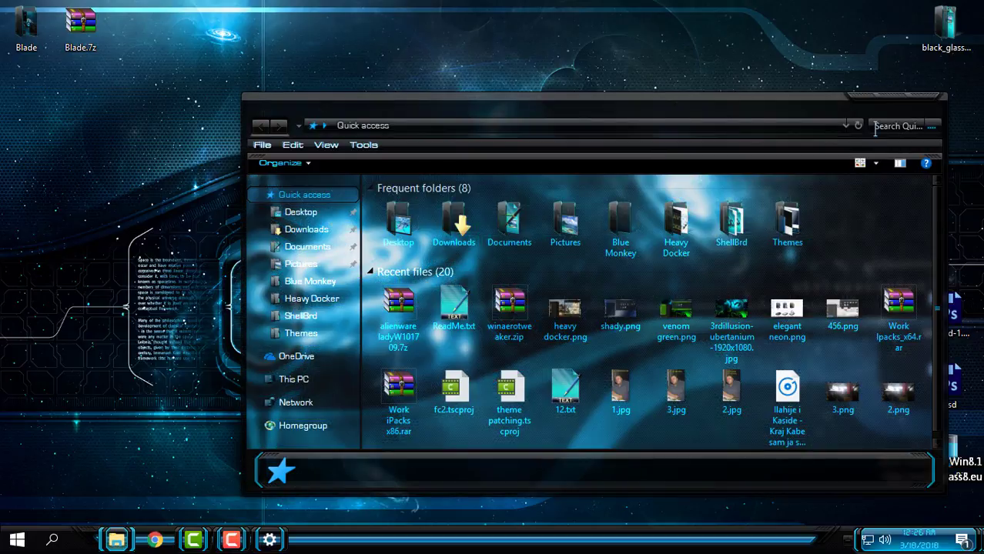
{"action": "left_click", "coordinate": [920, 99]}
{"action": "left_click", "coordinate": [14, 541]}
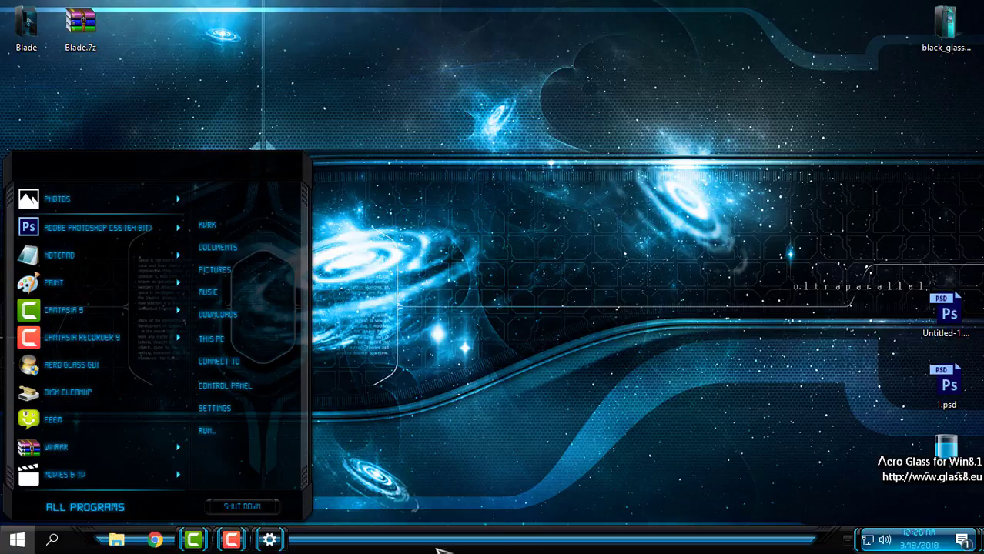
{"action": "right_click", "coordinate": [268, 200]}
Set the StartIsBack Start menu appearance to the Blade style.
{"action": "left_click", "coordinate": [283, 210]}
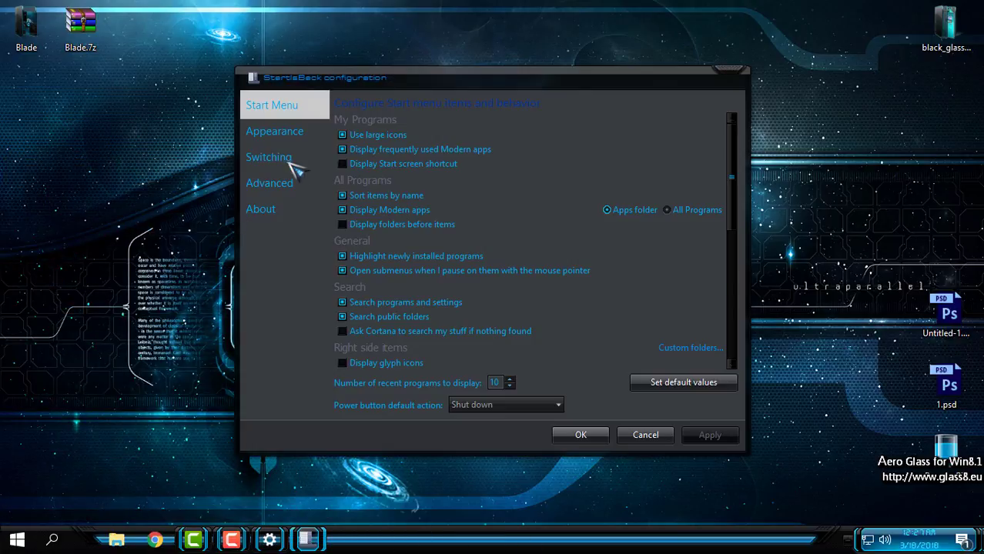
{"action": "left_click", "coordinate": [296, 138]}
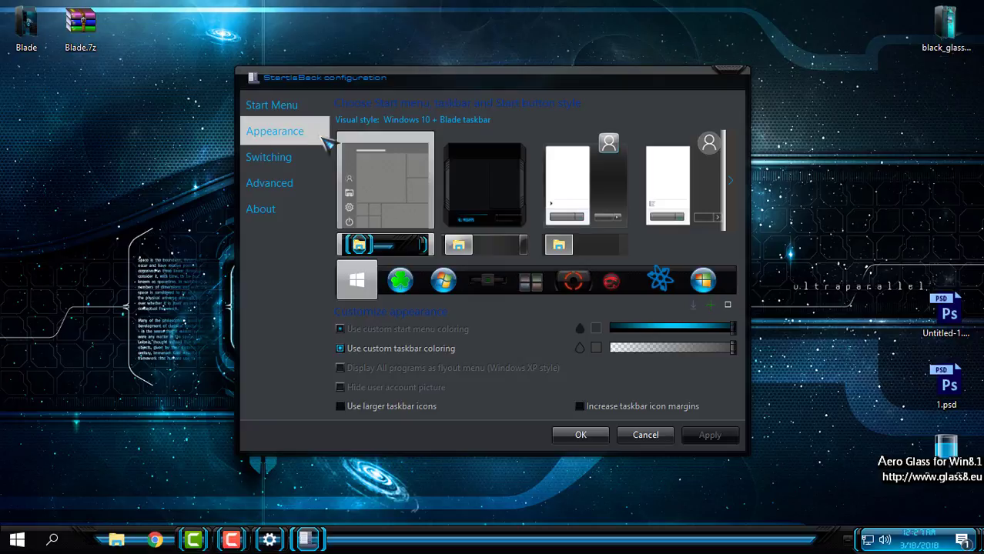
{"action": "left_click", "coordinate": [491, 184]}
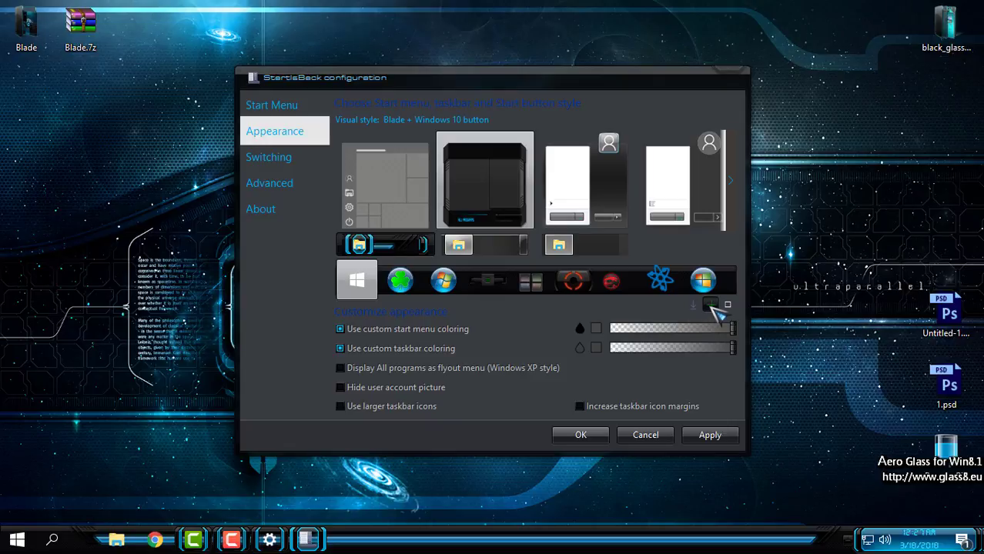
Apply 6801.png from Desktop\Blade\Theme\Blade\explorer.exe as the custom Start button.
{"action": "left_click", "coordinate": [693, 305]}
{"action": "left_click", "coordinate": [301, 197]}
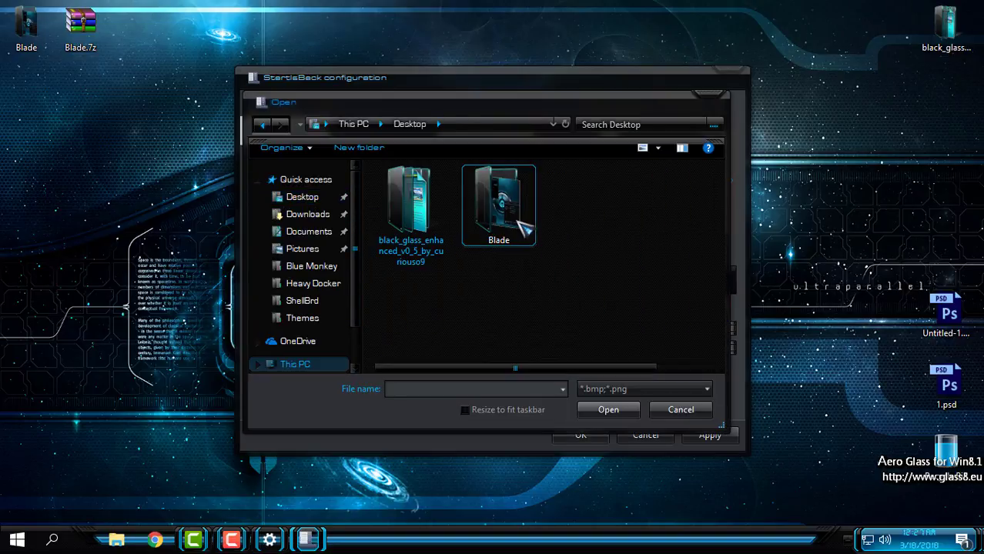
{"action": "double_click", "coordinate": [497, 192]}
{"action": "double_click", "coordinate": [422, 205]}
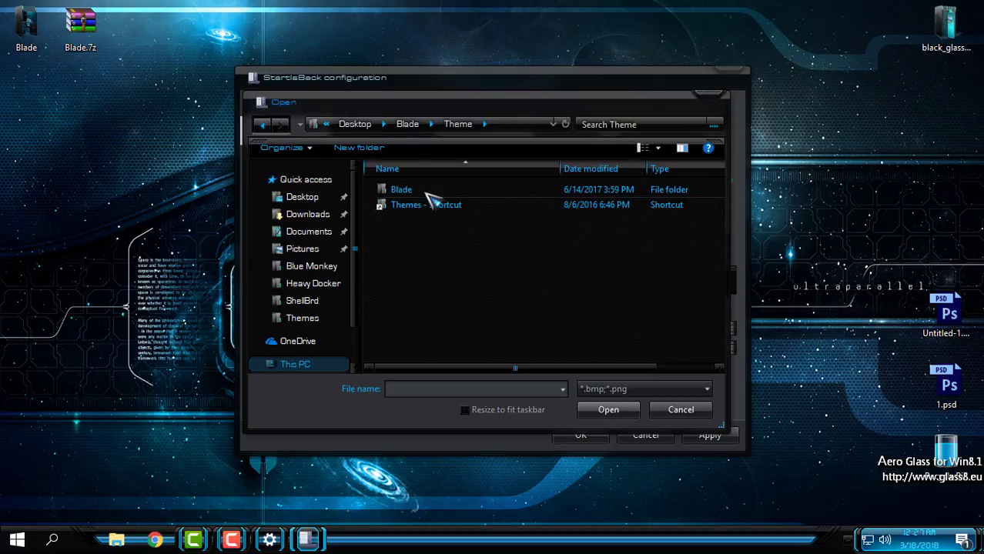
{"action": "double_click", "coordinate": [419, 191]}
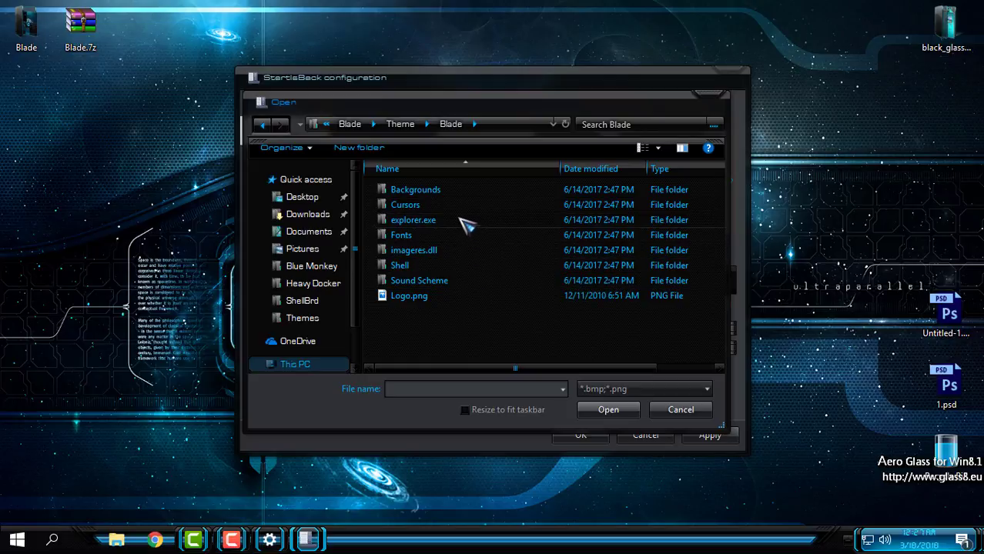
{"action": "double_click", "coordinate": [465, 221]}
{"action": "left_click", "coordinate": [416, 223]}
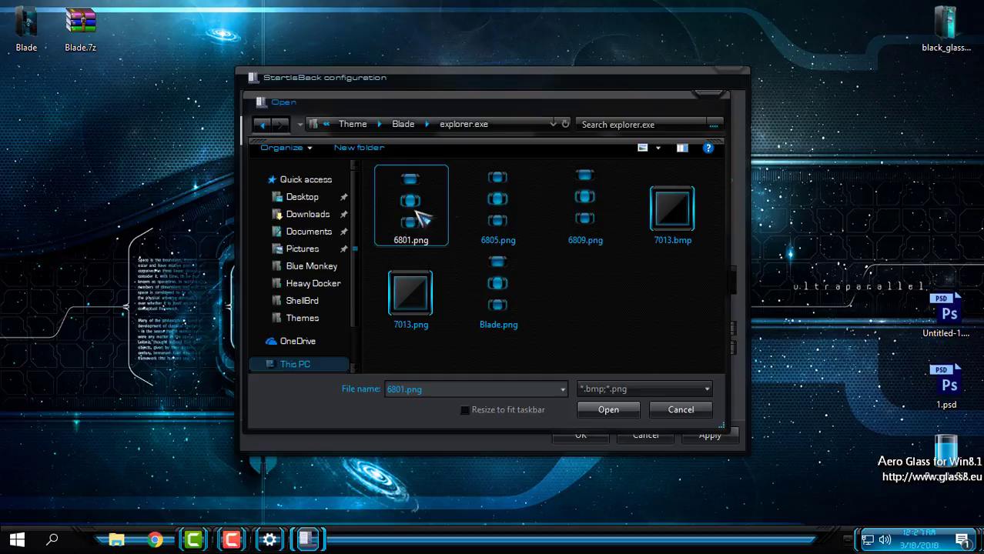
{"action": "left_click", "coordinate": [619, 411]}
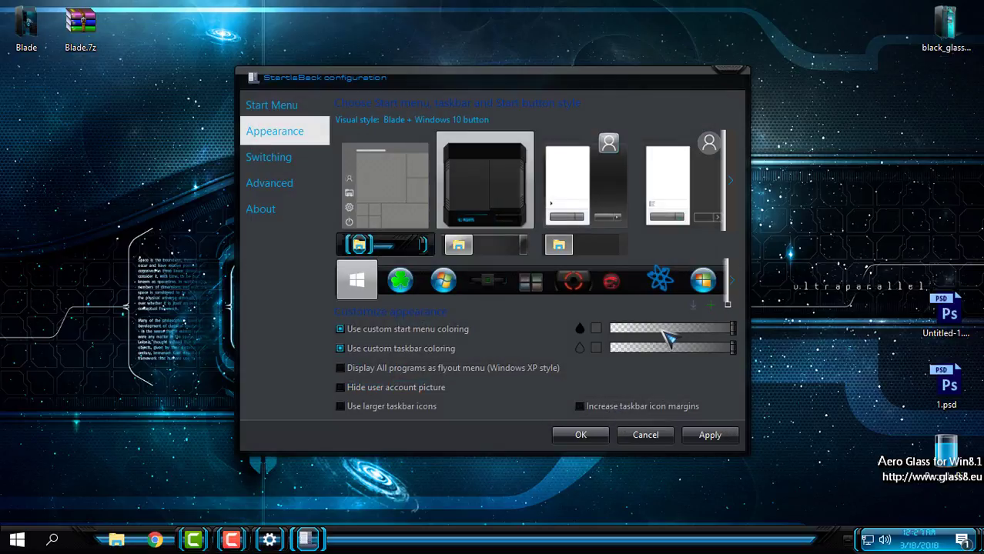
{"action": "left_click", "coordinate": [727, 278]}
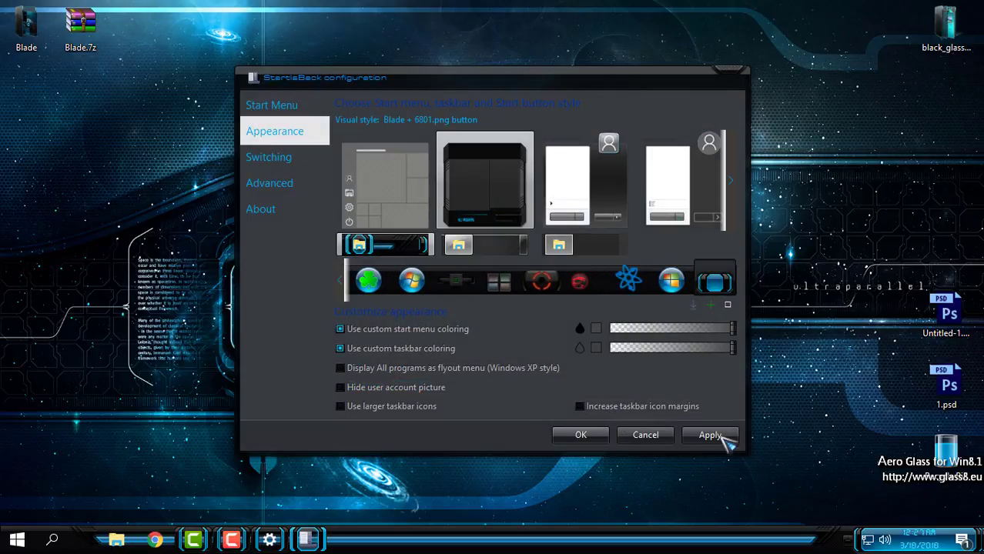
{"action": "left_click", "coordinate": [710, 434]}
Preview the new Start menu, close StartIsBack configuration, and refresh the desktop.
{"action": "left_click", "coordinate": [20, 541]}
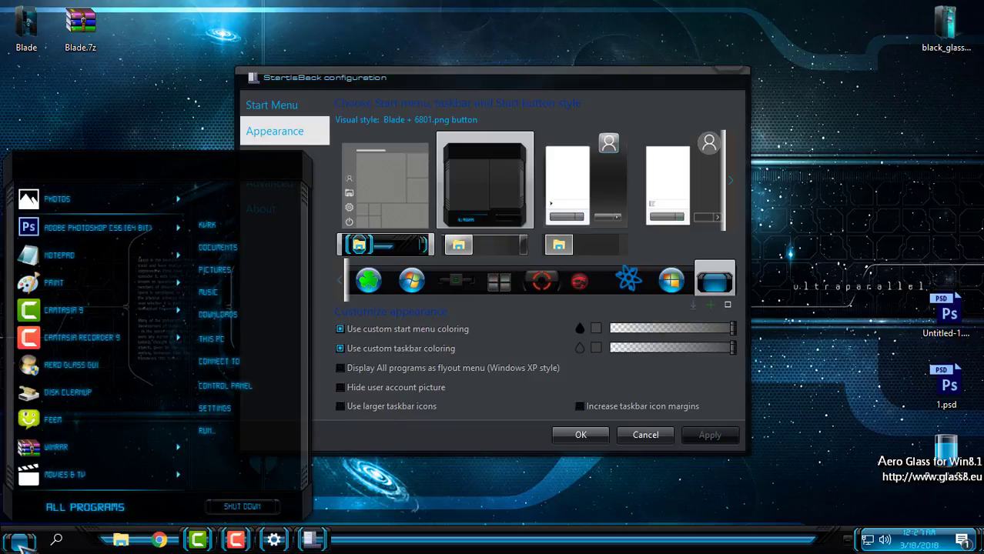
{"action": "left_click", "coordinate": [23, 545]}
{"action": "left_click", "coordinate": [642, 434]}
{"action": "key", "text": "super"}
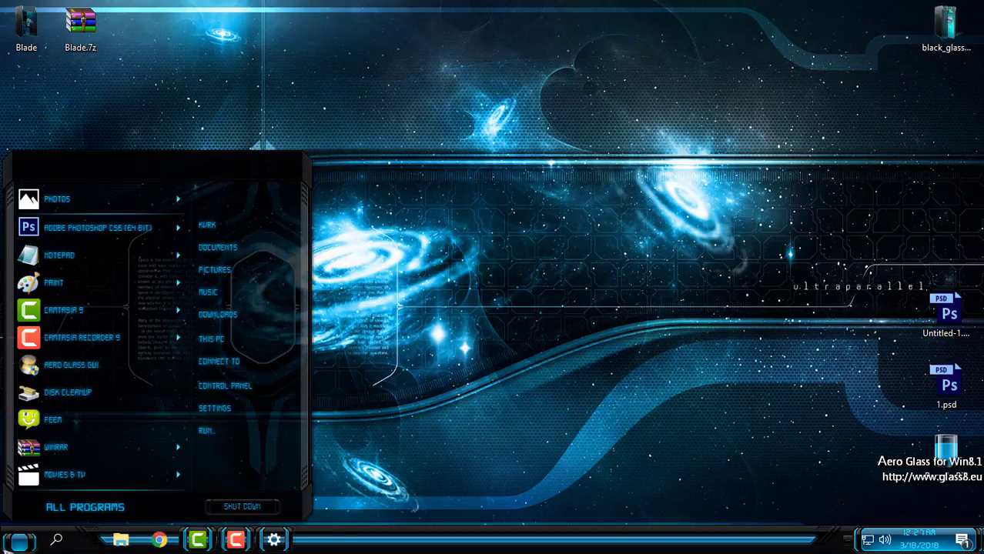
{"action": "key", "text": "Escape"}
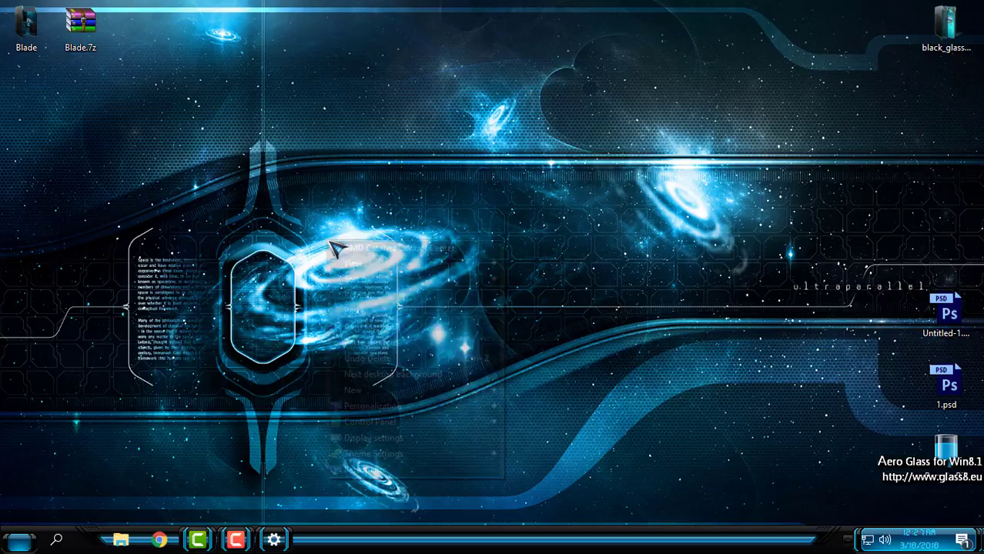
{"action": "right_click", "coordinate": [325, 239]}
{"action": "right_click", "coordinate": [345, 172]}
{"action": "left_click", "coordinate": [370, 224]}
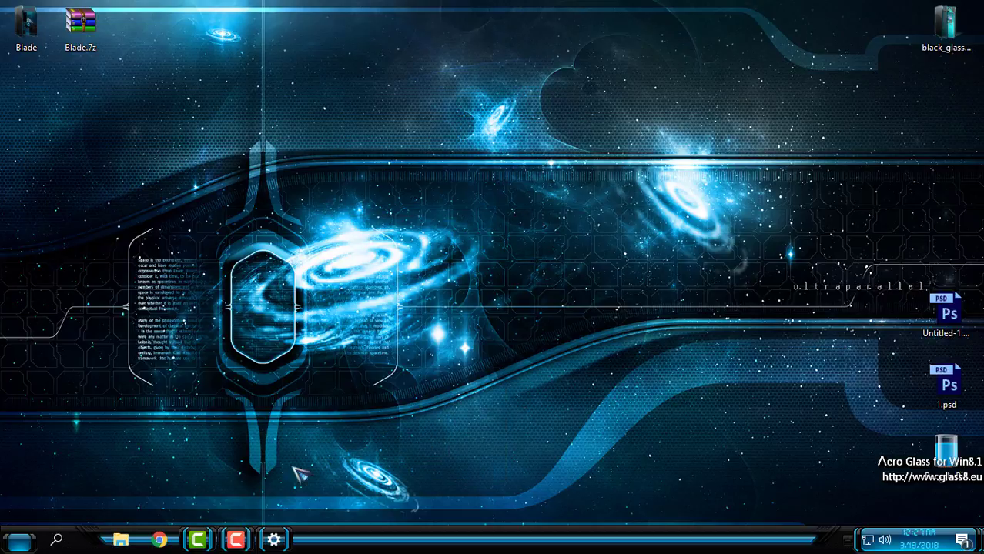
Apply the Blade v2 theme in Settings > Themes, then close Settings.
{"action": "left_click", "coordinate": [273, 539]}
{"action": "scroll", "coordinate": [417, 279], "scroll_direction": "up", "scroll_amount": 1}
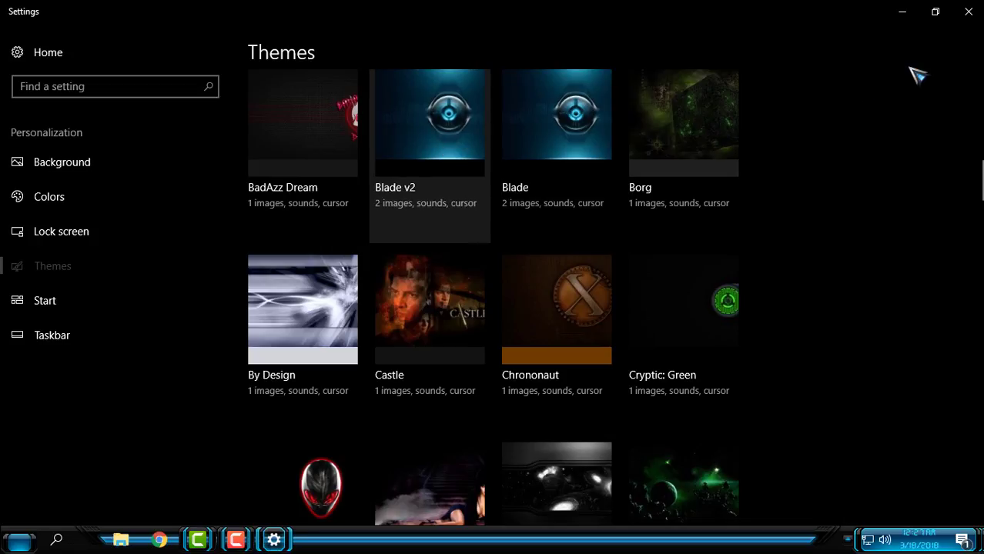
{"action": "left_click", "coordinate": [971, 12]}
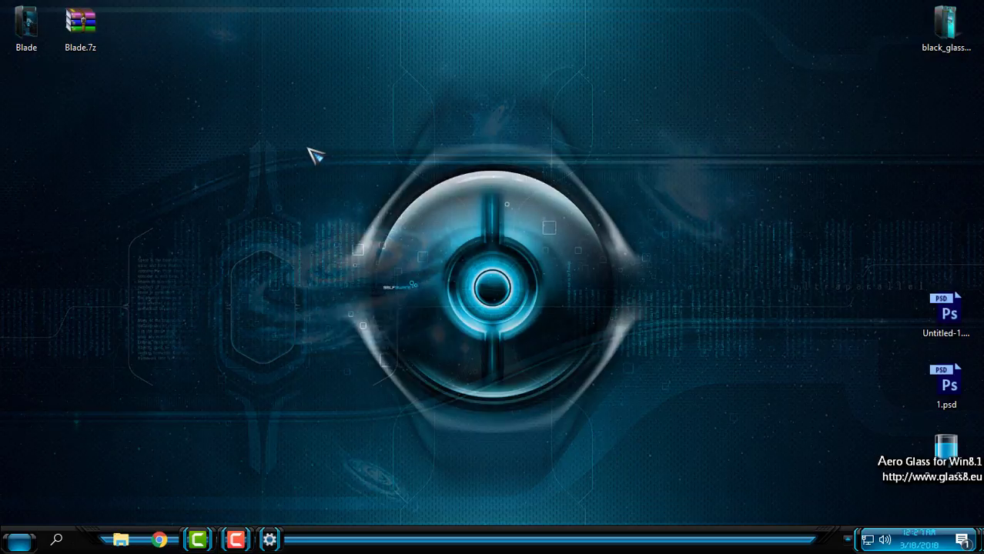
Switch to the next desktop background, the blue galaxy scene.
{"action": "right_click", "coordinate": [309, 151]}
{"action": "right_click", "coordinate": [382, 127]}
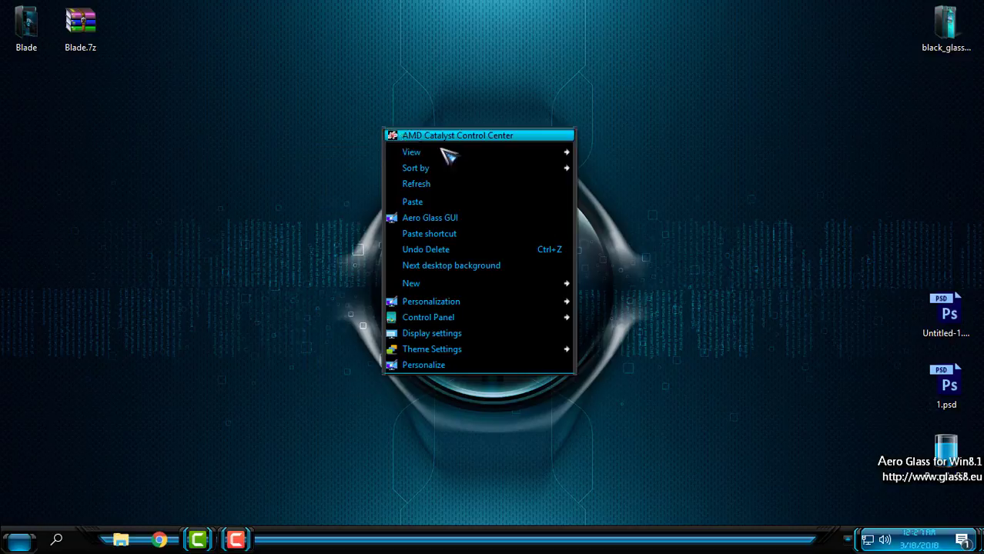
{"action": "left_click", "coordinate": [416, 264]}
Dismiss the desktop menu and open the Blade Start menu's power options.
{"action": "right_click", "coordinate": [335, 121]}
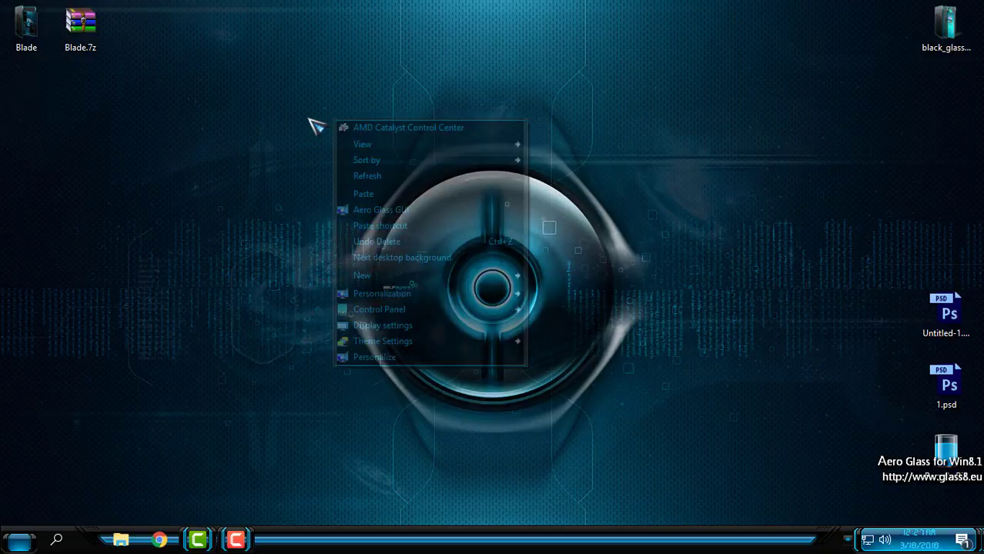
{"action": "right_click", "coordinate": [282, 128]}
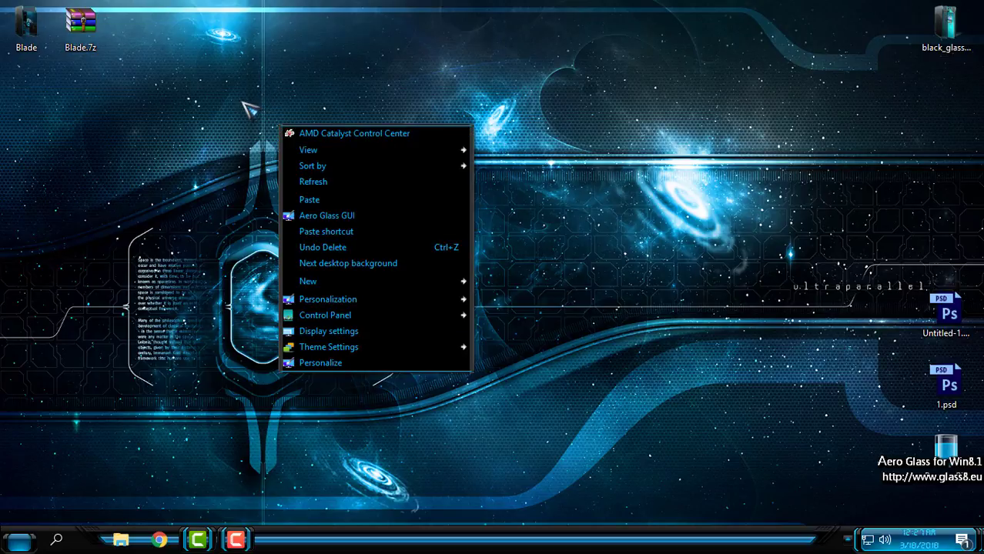
{"action": "left_click", "coordinate": [85, 156]}
{"action": "key", "text": "super"}
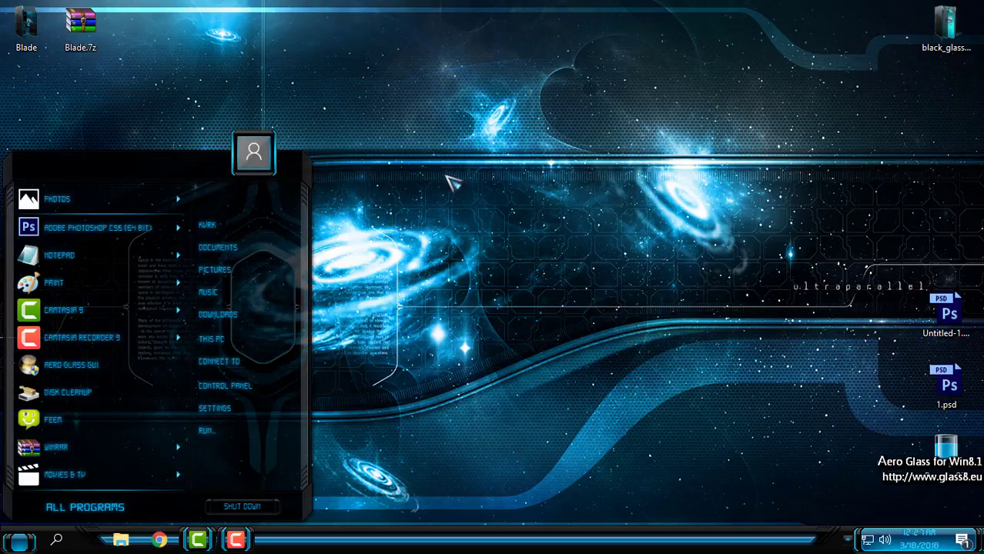
{"action": "left_click", "coordinate": [274, 508]}
Open File Explorer, reposition its window, and show This PC.
{"action": "left_click", "coordinate": [426, 308]}
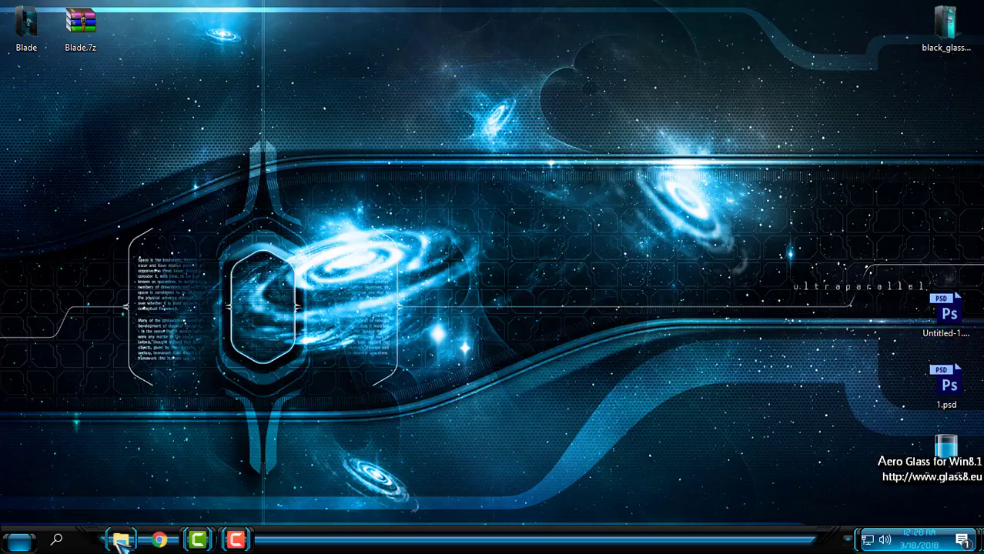
{"action": "left_click", "coordinate": [121, 540]}
{"action": "left_click_drag", "start_coordinate": [477, 111], "coordinate": [437, 91]}
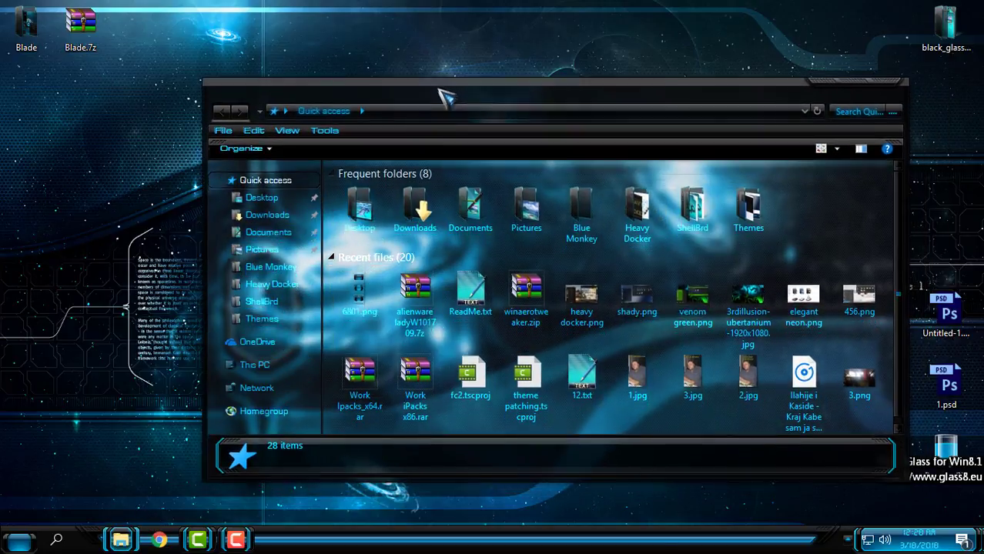
{"action": "left_click", "coordinate": [254, 359]}
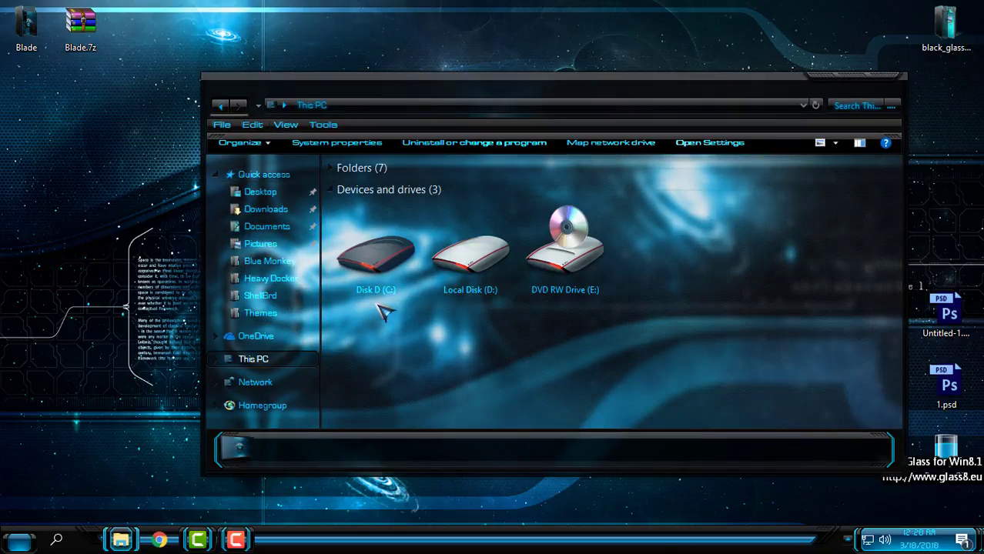
Switch the wallpaper to the glowing eye image and select drives C: and D:.
{"action": "left_click", "coordinate": [119, 286]}
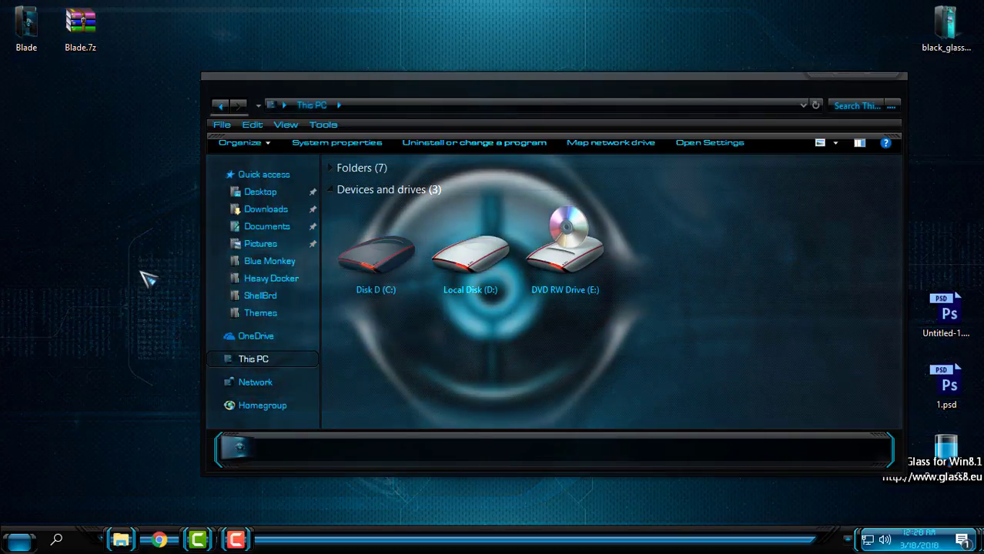
{"action": "left_click", "coordinate": [365, 246]}
{"action": "left_click", "coordinate": [447, 263]}
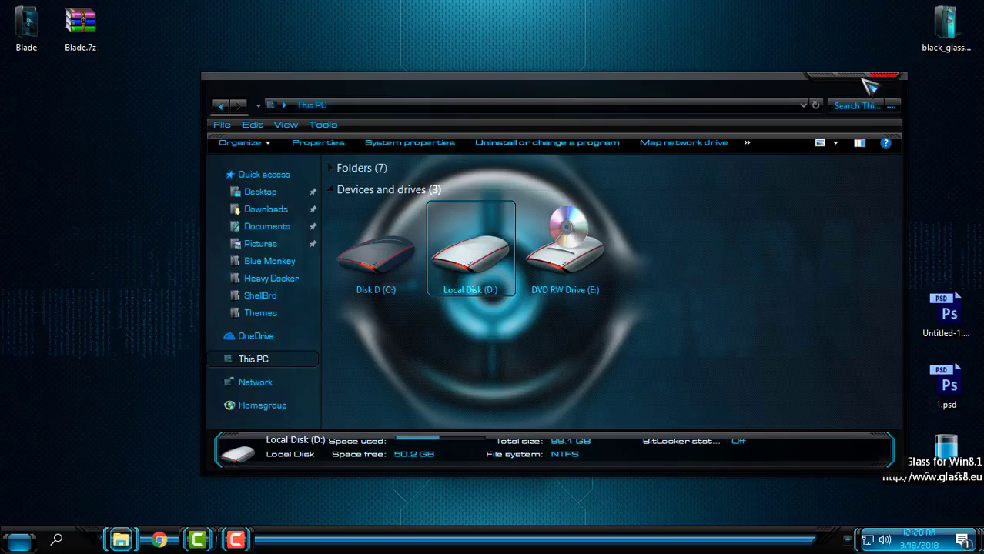
{"action": "left_click", "coordinate": [221, 105]}
{"action": "left_click", "coordinate": [223, 105]}
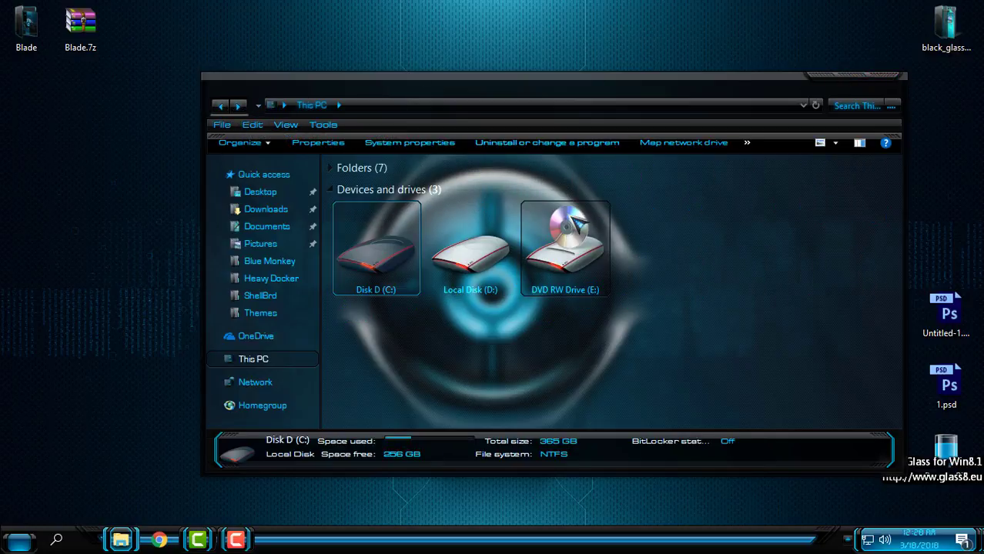
Close Explorer, refresh the desktop, then reopen Explorer on This PC.
{"action": "left_click", "coordinate": [880, 79]}
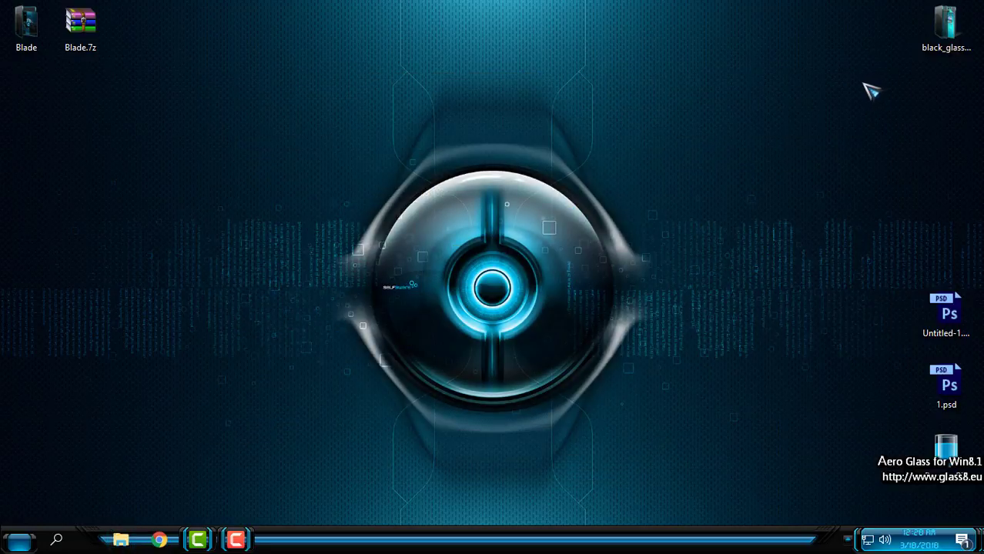
{"action": "right_click", "coordinate": [351, 91]}
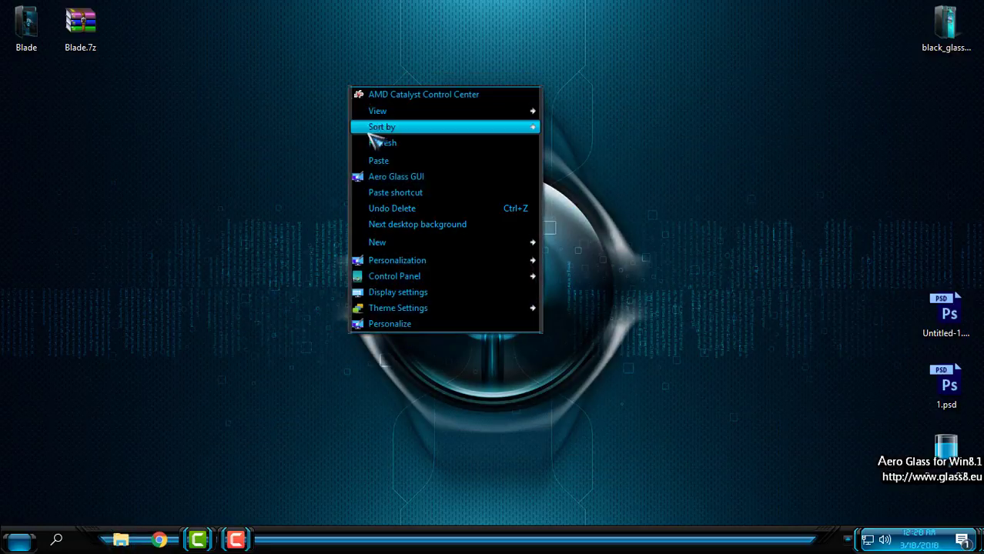
{"action": "left_click", "coordinate": [382, 144]}
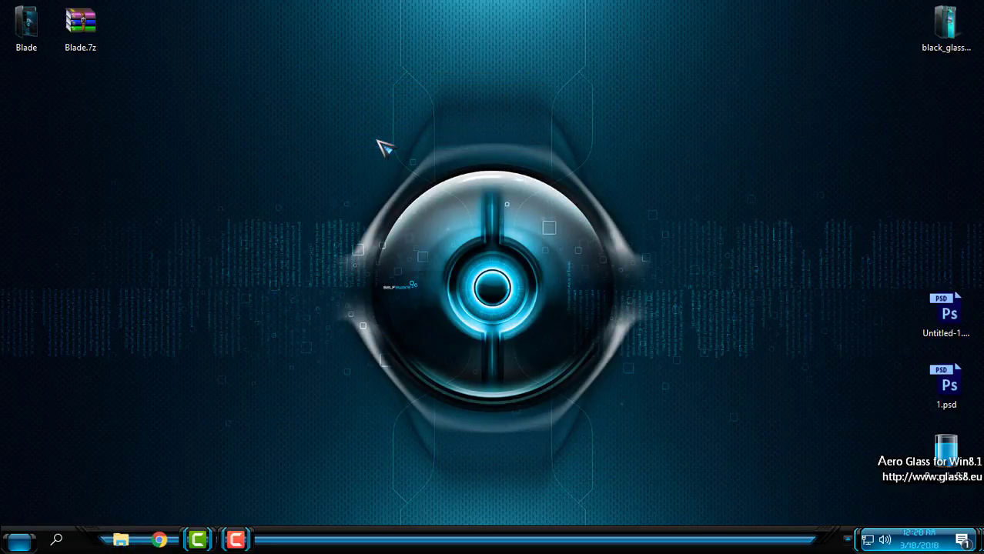
{"action": "key", "text": "super"}
{"action": "key", "text": "super"}
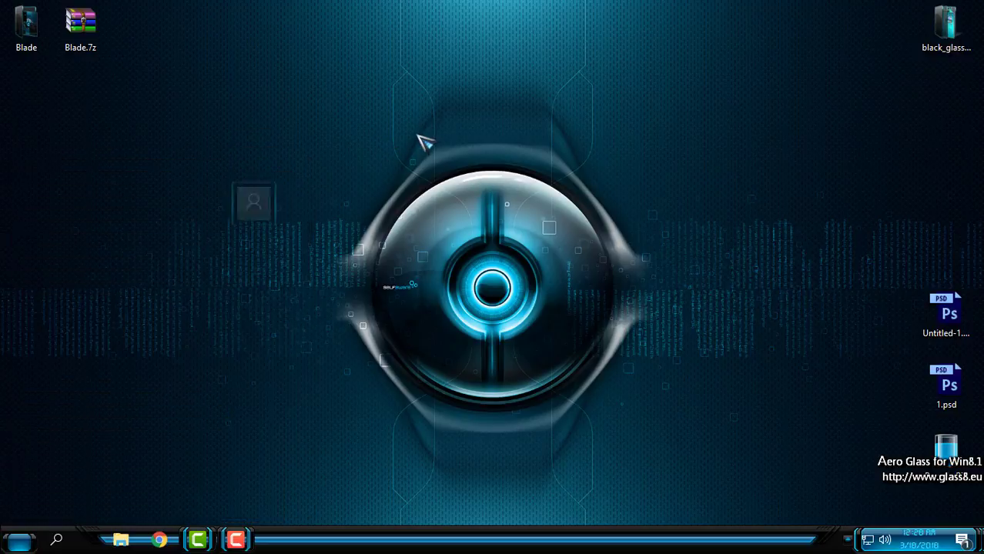
{"action": "right_click", "coordinate": [421, 137]}
{"action": "left_click", "coordinate": [452, 192]}
{"action": "key", "text": "super+e"}
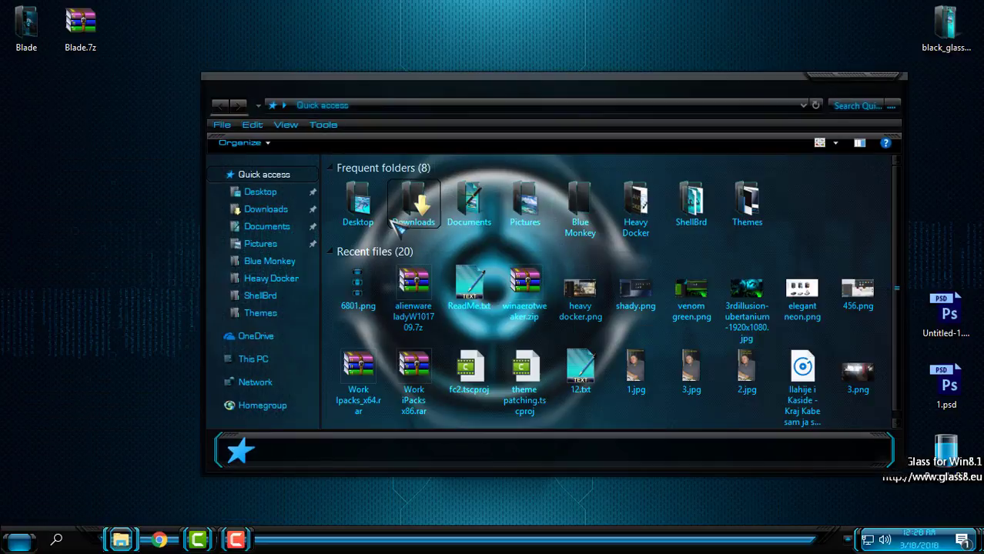
{"action": "left_click", "coordinate": [266, 359]}
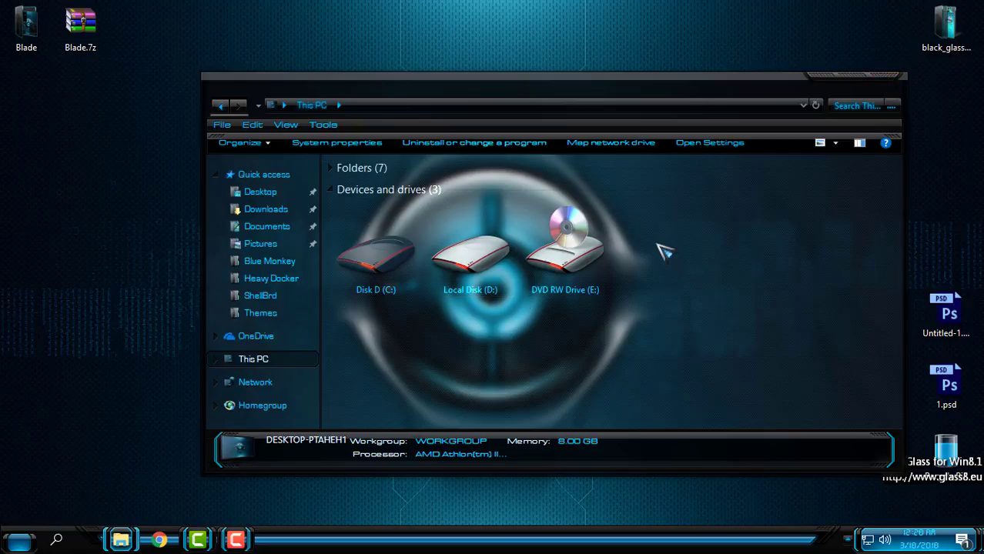
Close the Explorer window and refresh the desktop.
{"action": "left_click", "coordinate": [895, 82]}
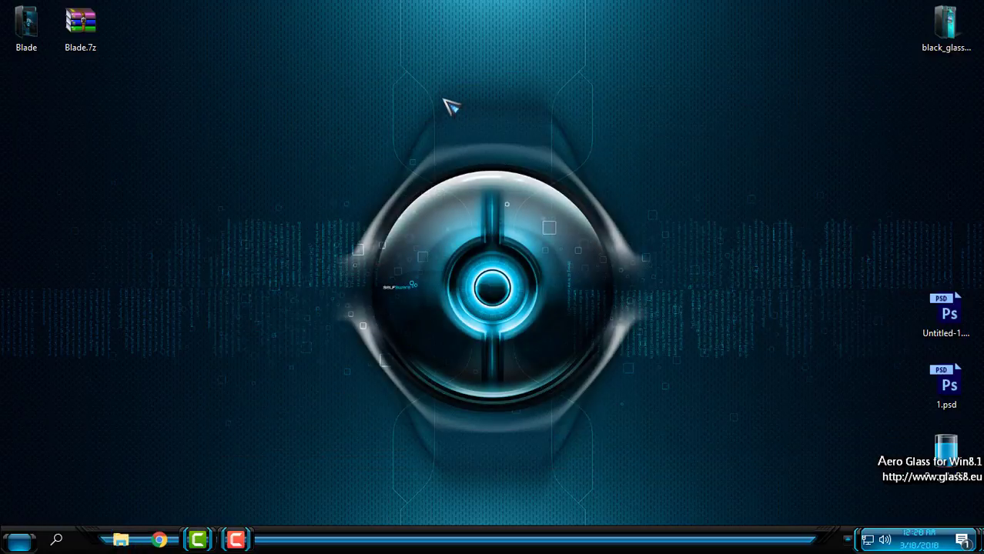
{"action": "right_click", "coordinate": [442, 97]}
{"action": "left_click", "coordinate": [478, 154]}
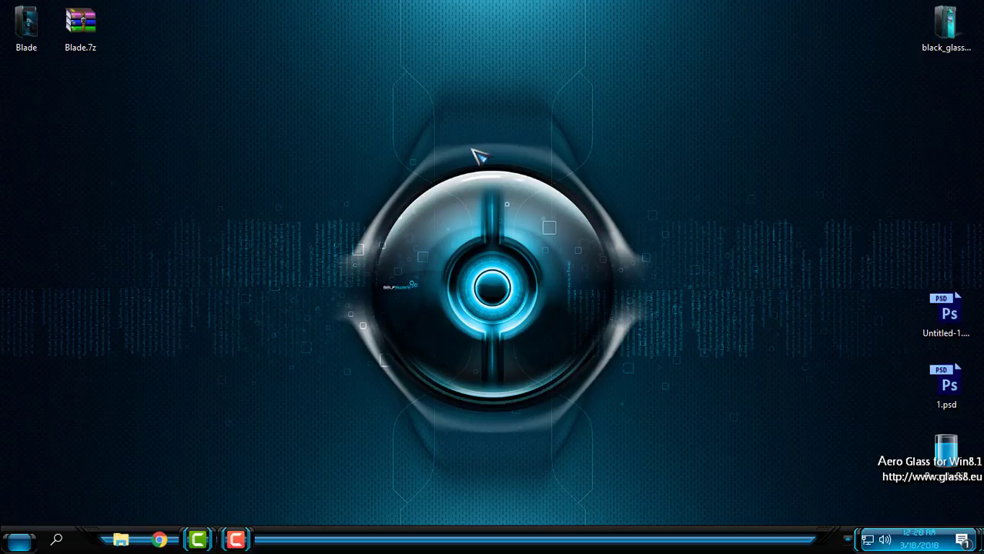
Open This PC's Properties from Start to show the System page.
{"action": "key", "text": "super"}
{"action": "right_click", "coordinate": [286, 339]}
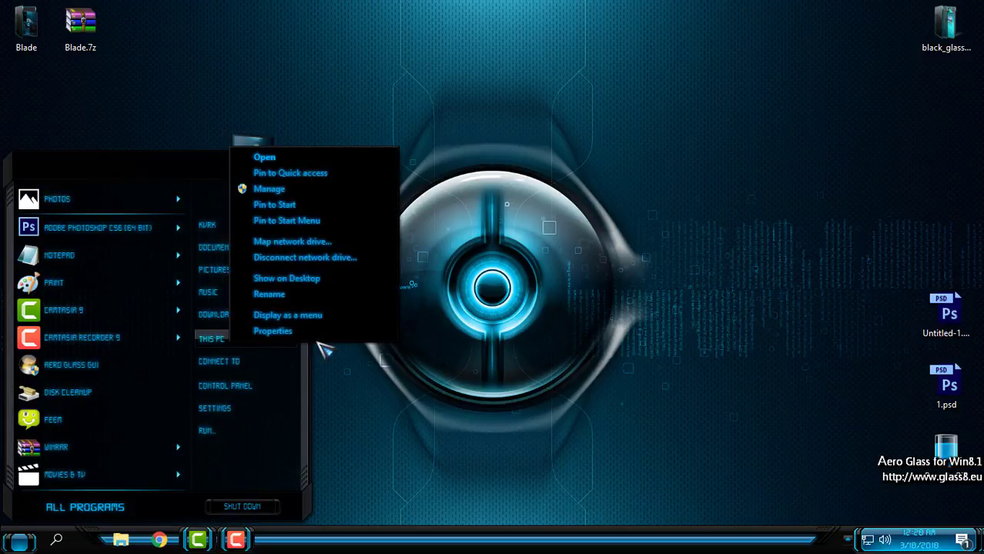
{"action": "left_click", "coordinate": [327, 333]}
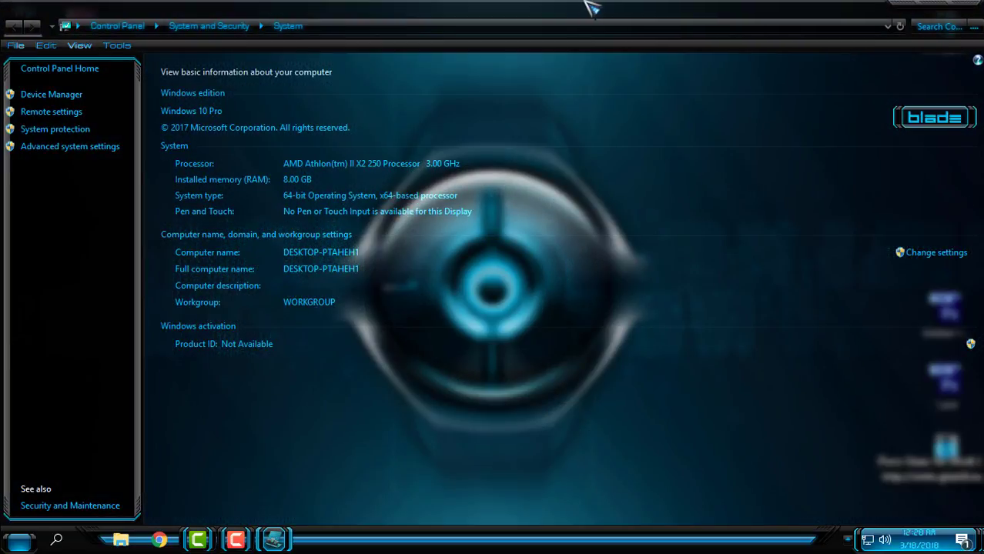